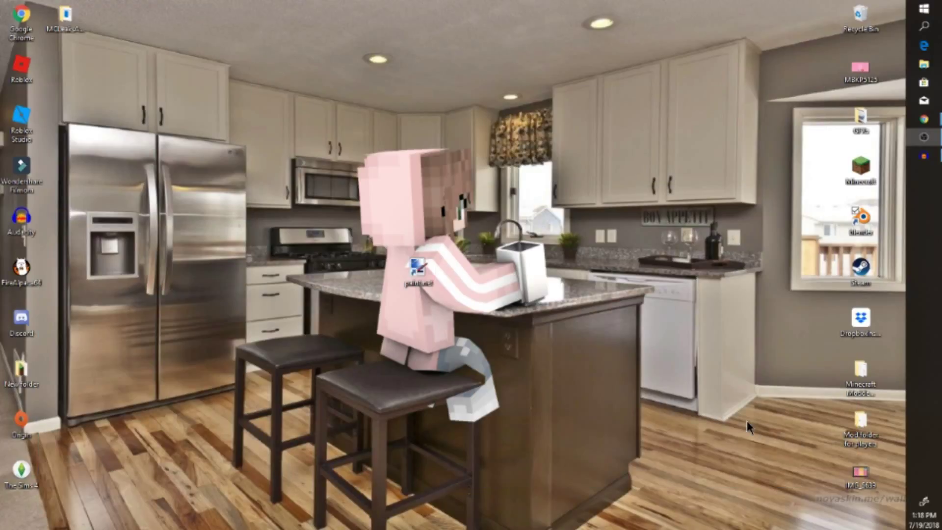
Step: Launch Blender and dismiss its splash screen to reach the default scene
{"action": "double_click", "coordinate": [867, 239]}
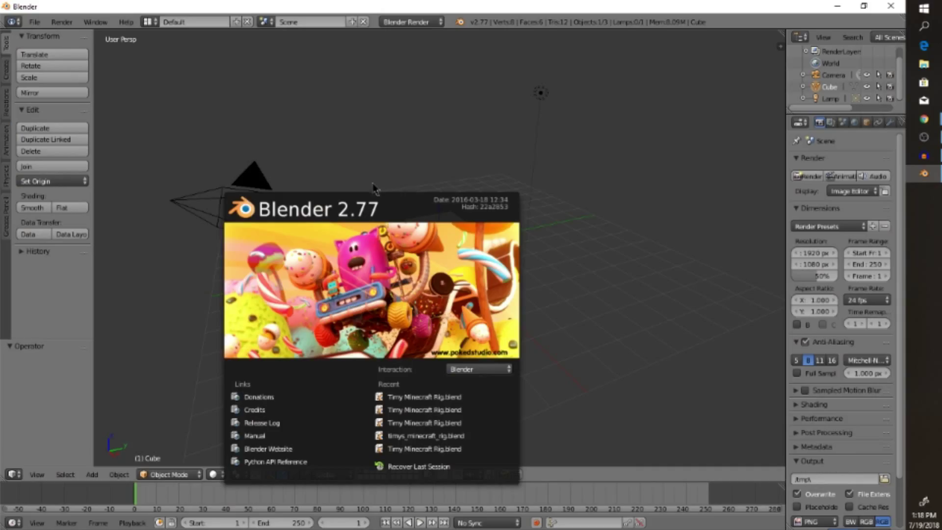
{"action": "left_click", "coordinate": [666, 258]}
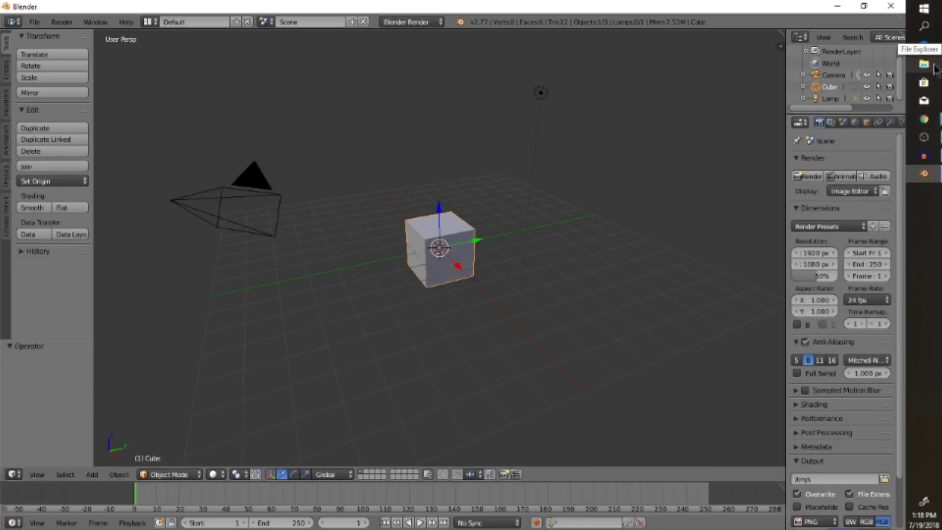
Step: Switch to File Explorer and open the Timys_Minecraft_Rig_v6.4 archive from the Downloads folder
{"action": "left_click", "coordinate": [935, 68]}
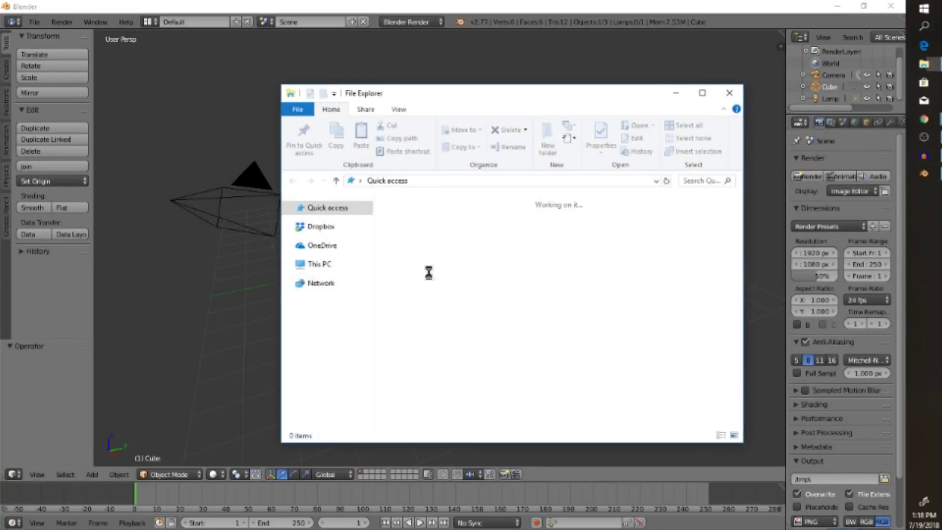
{"action": "left_click", "coordinate": [328, 241]}
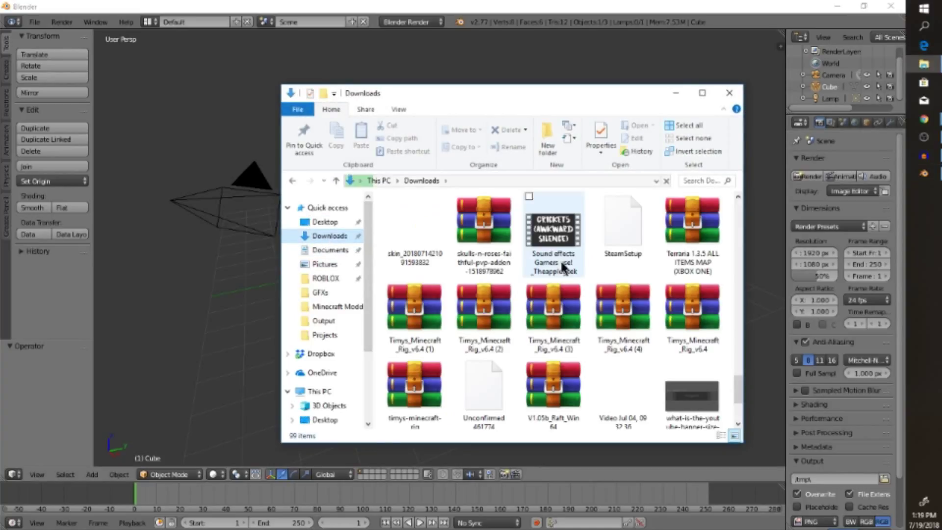
{"action": "left_click", "coordinate": [694, 309]}
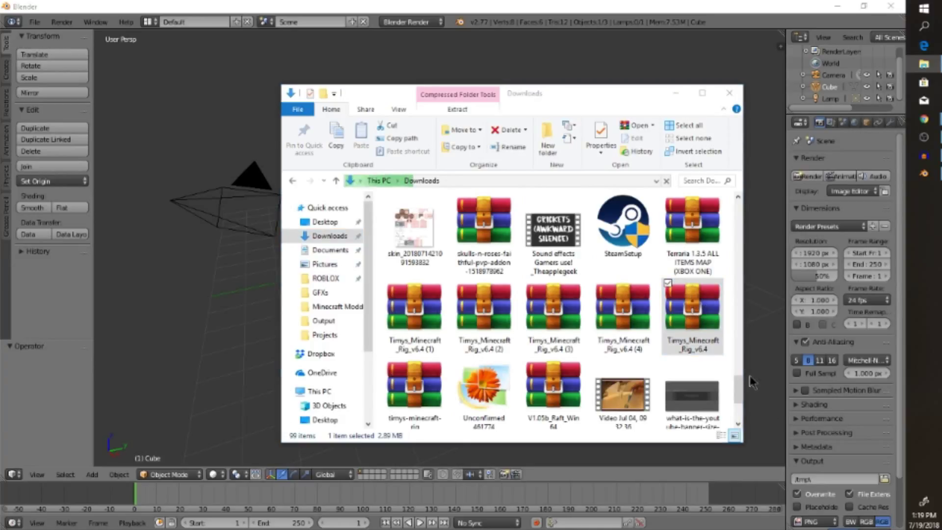
{"action": "key", "text": "Return"}
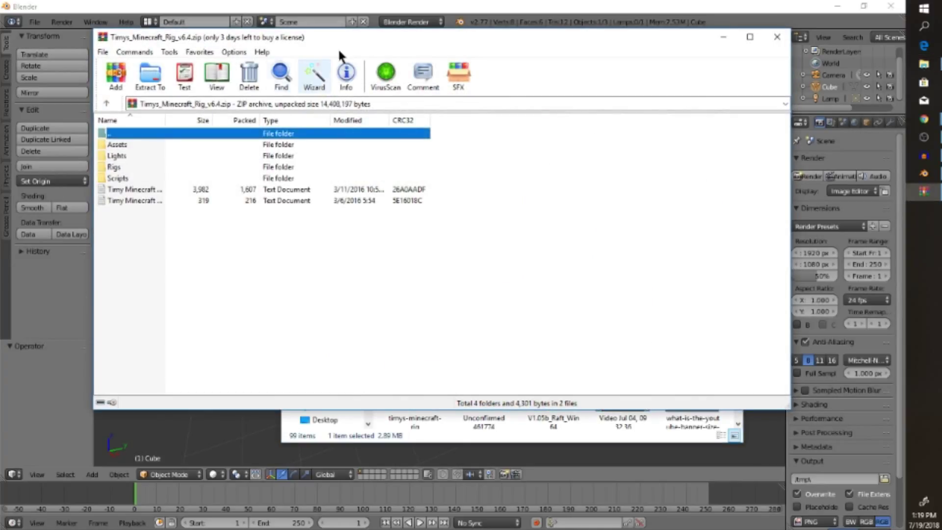
{"action": "left_click_drag", "start_coordinate": [359, 39], "coordinate": [423, 40]}
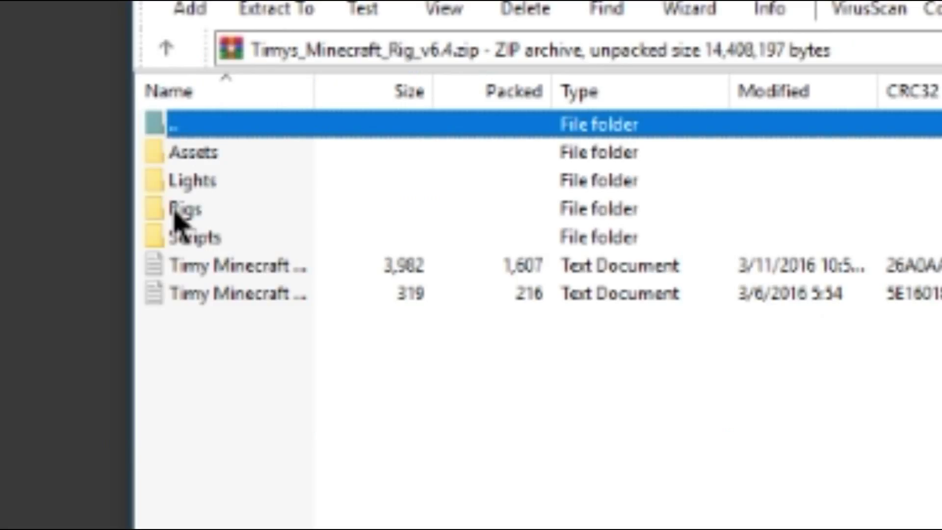
Step: Load the Timy Minecraft Rig blend file from the archive's Rigs folder into Blender
{"action": "double_click", "coordinate": [179, 161]}
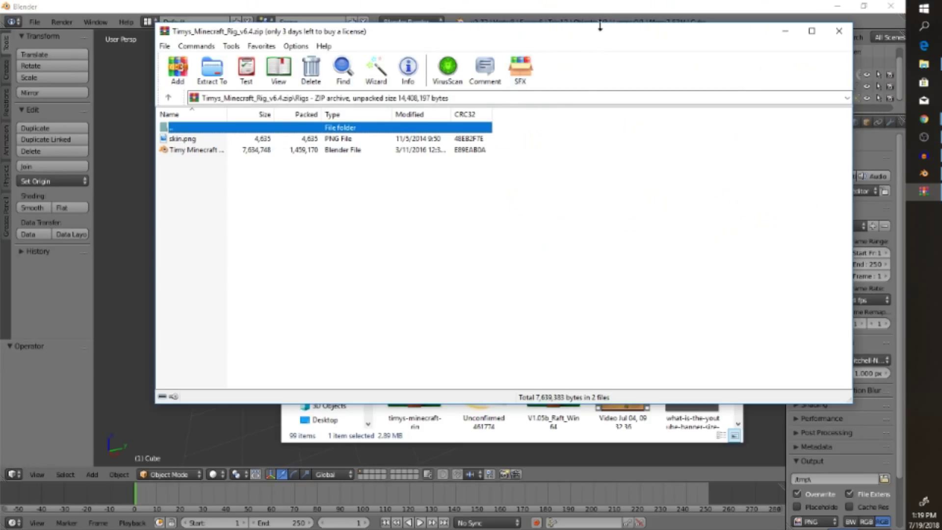
{"action": "left_click", "coordinate": [606, 11]}
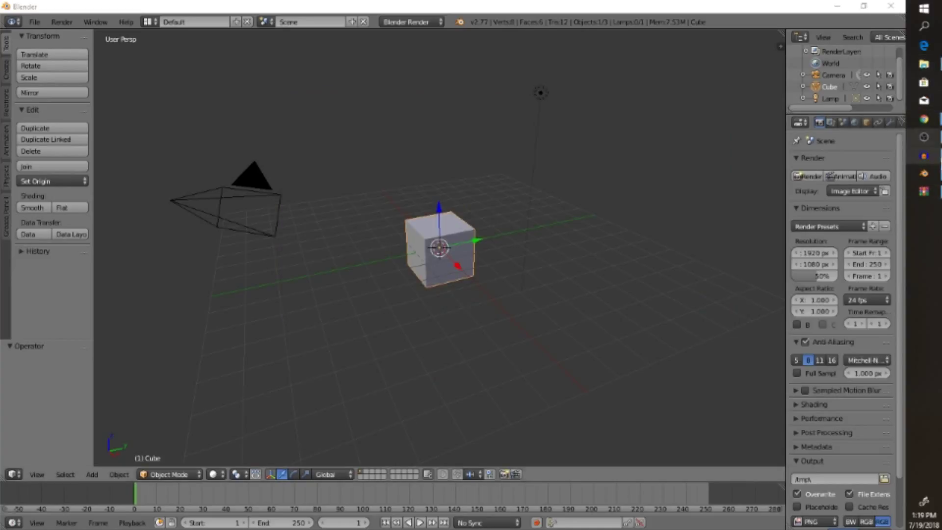
{"action": "left_click", "coordinate": [924, 191]}
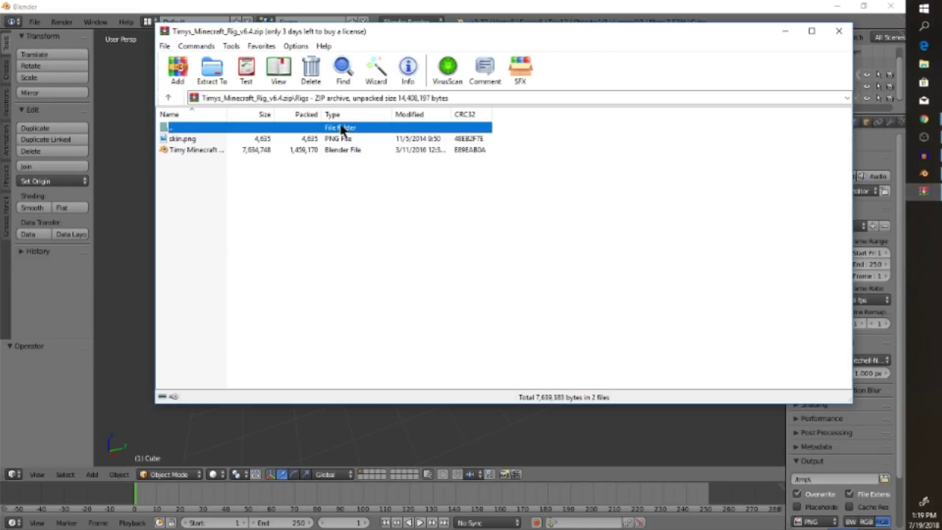
{"action": "left_click_drag", "start_coordinate": [347, 151], "coordinate": [127, 185]}
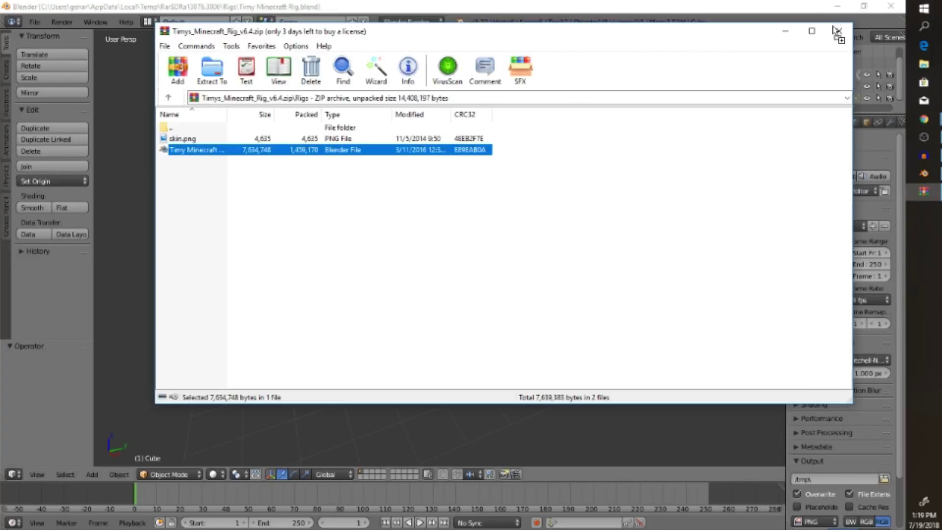
{"action": "left_click", "coordinate": [70, 52]}
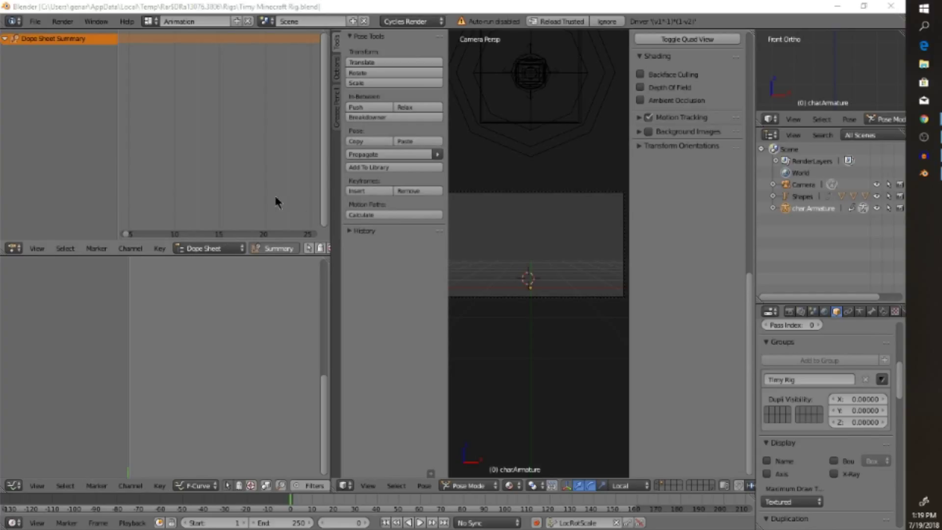
Step: Reload the rig file as trusted and widen the 3D viewport over the animation editors
{"action": "left_click", "coordinate": [557, 24]}
{"action": "left_click", "coordinate": [550, 44]}
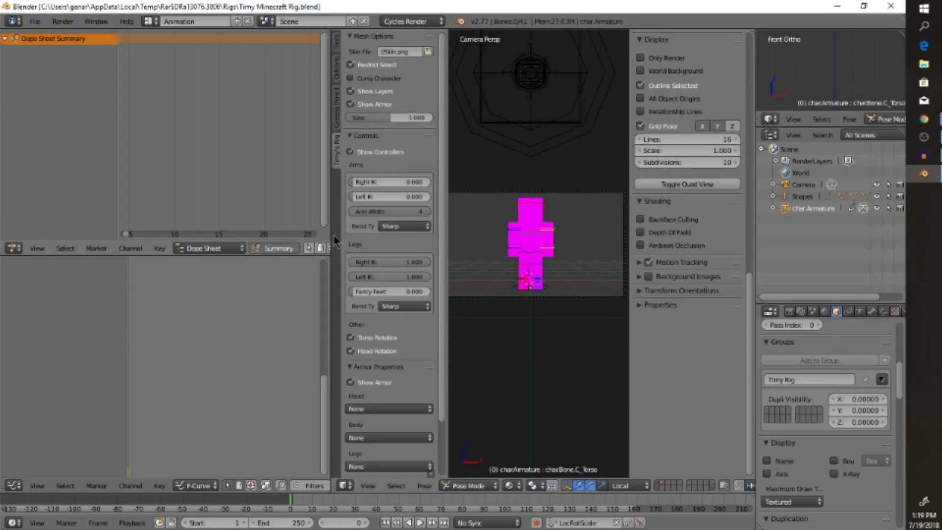
{"action": "left_click_drag", "start_coordinate": [330, 230], "coordinate": [10, 245]}
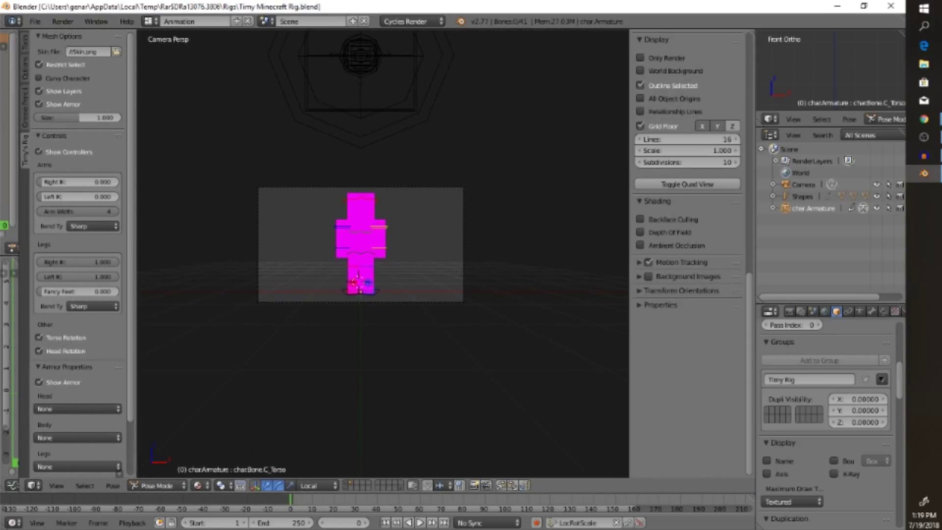
Step: Set the rig's skin file to skin_2018063019060652427.png from the Downloads folder
{"action": "middle_click_drag", "start_coordinate": [379, 262], "coordinate": [412, 245]}
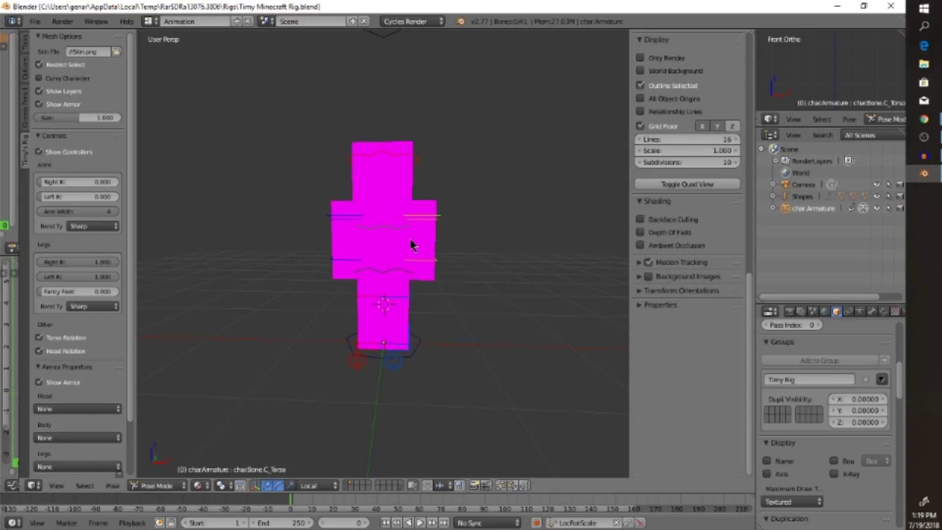
{"action": "mouse_move", "coordinate": [402, 239]}
{"action": "middle_mouse_down"}
{"action": "mouse_move", "coordinate": [389, 280]}
{"action": "mouse_move", "coordinate": [265, 243]}
{"action": "mouse_move", "coordinate": [387, 219]}
{"action": "mouse_move", "coordinate": [475, 255]}
{"action": "mouse_move", "coordinate": [368, 252]}
{"action": "mouse_move", "coordinate": [404, 259]}
{"action": "mouse_move", "coordinate": [375, 263]}
{"action": "mouse_move", "coordinate": [420, 225]}
{"action": "mouse_move", "coordinate": [412, 254]}
{"action": "mouse_move", "coordinate": [417, 231]}
{"action": "middle_mouse_up"}
{"action": "scroll", "coordinate": [414, 228], "scroll_direction": "up", "scroll_amount": 4}
{"action": "scroll", "coordinate": [432, 210], "scroll_direction": "down", "scroll_amount": 2}
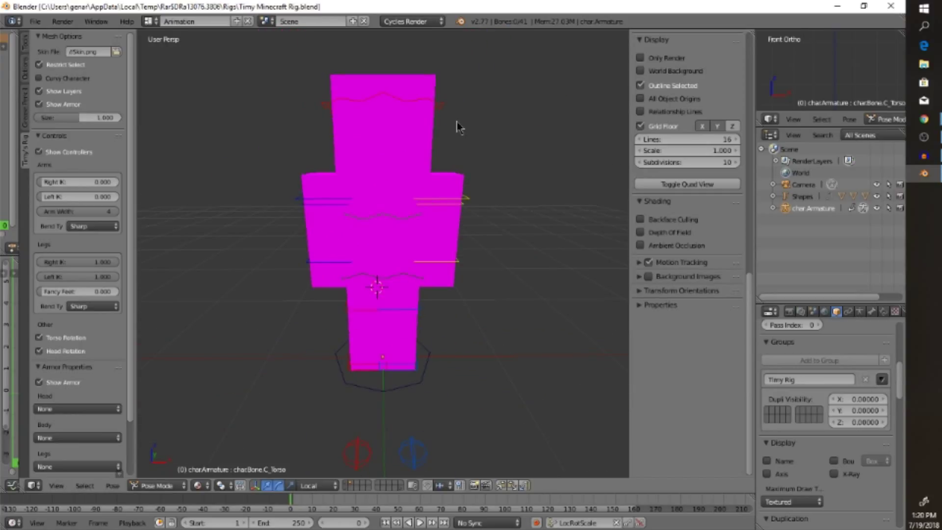
{"action": "mouse_move", "coordinate": [457, 127]}
{"action": "middle_mouse_down"}
{"action": "mouse_move", "coordinate": [459, 158]}
{"action": "mouse_move", "coordinate": [457, 120]}
{"action": "middle_mouse_up"}
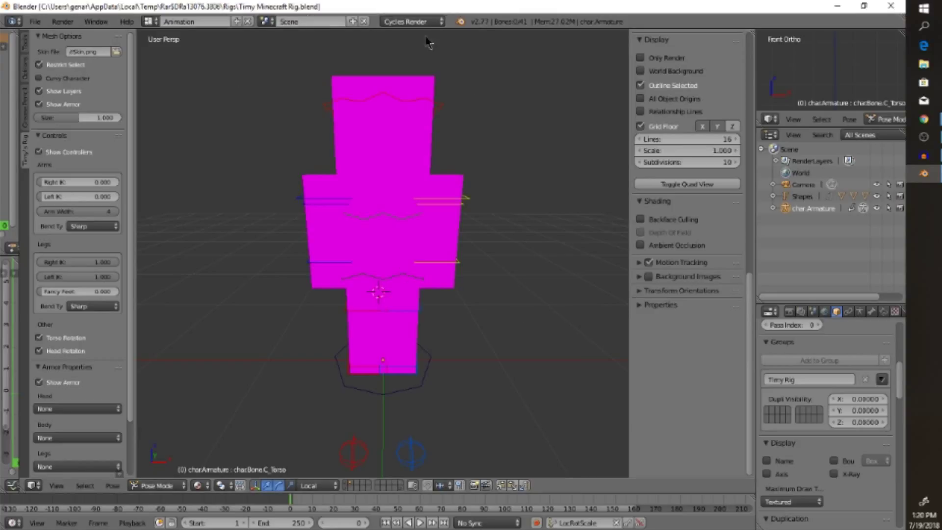
{"action": "left_click", "coordinate": [116, 52]}
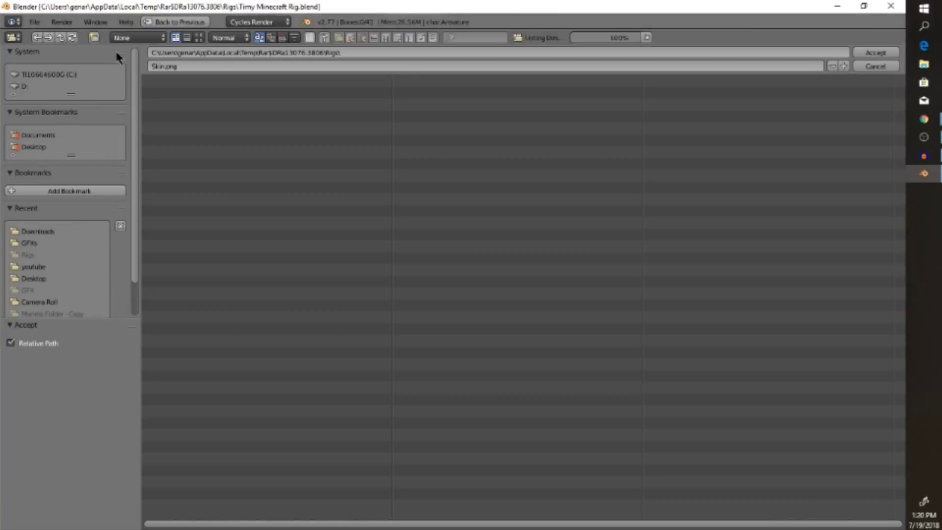
{"action": "left_click", "coordinate": [175, 81]}
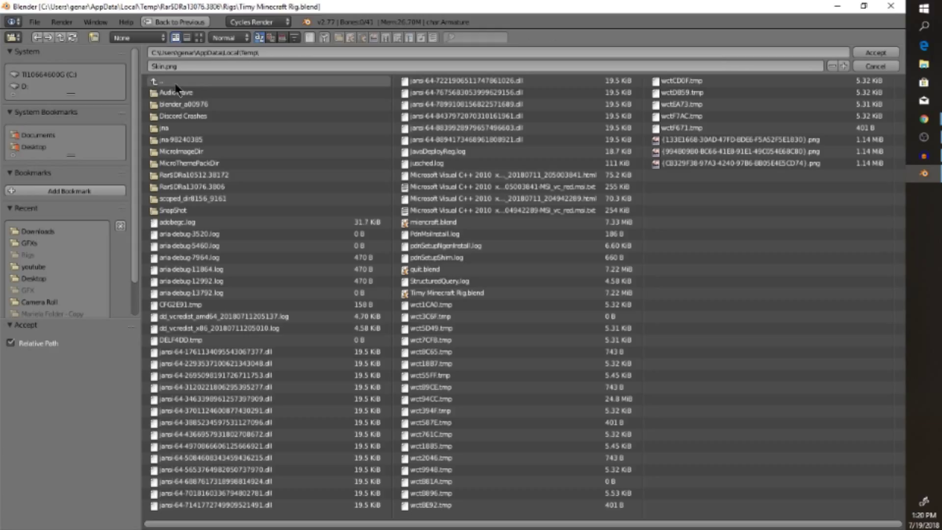
{"action": "left_click", "coordinate": [175, 82]}
{"action": "left_click", "coordinate": [177, 82]}
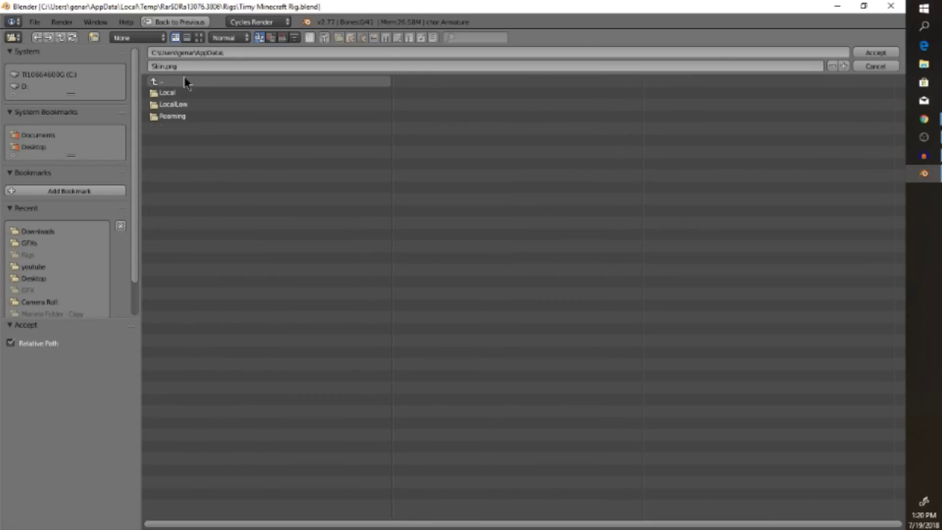
{"action": "left_click", "coordinate": [185, 81]}
{"action": "left_click", "coordinate": [197, 185]}
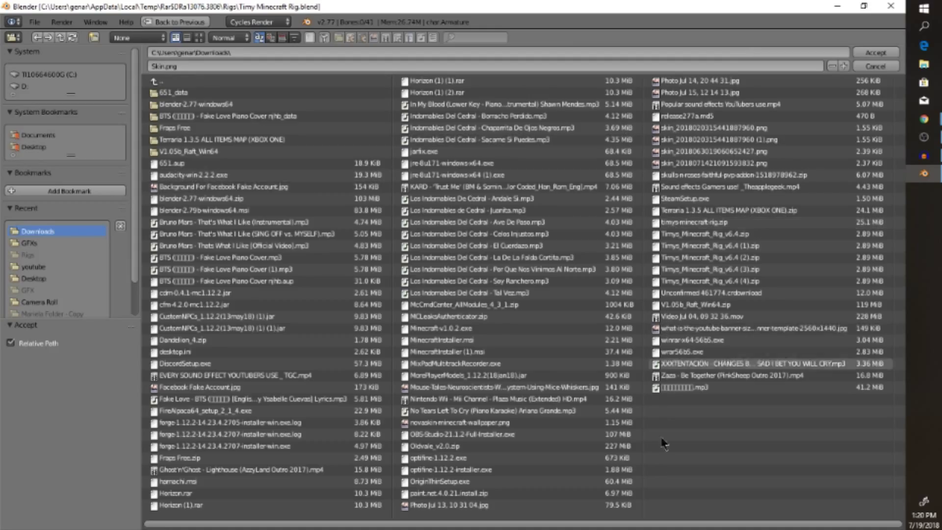
{"action": "left_click", "coordinate": [759, 152]}
{"action": "left_click", "coordinate": [872, 53]}
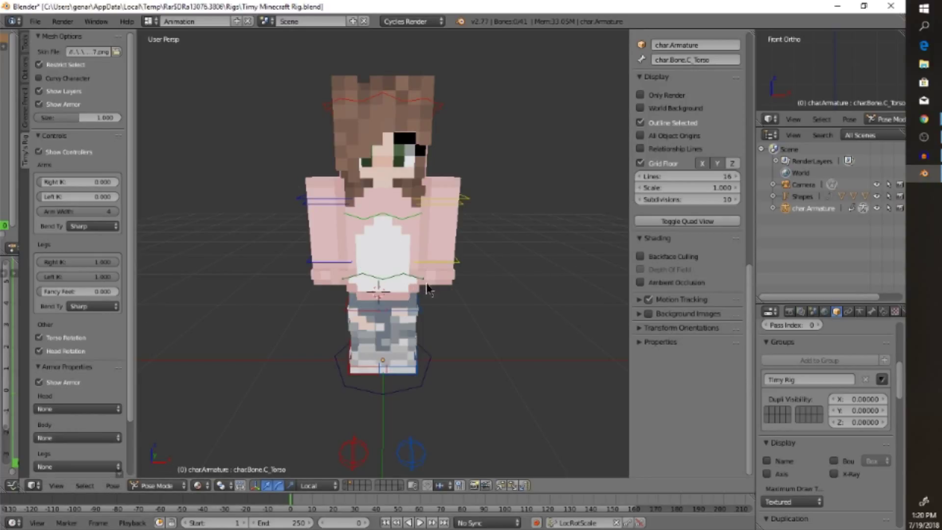
Step: Set the character rig's arm width to 3
{"action": "middle_click_drag", "start_coordinate": [428, 289], "coordinate": [360, 149]}
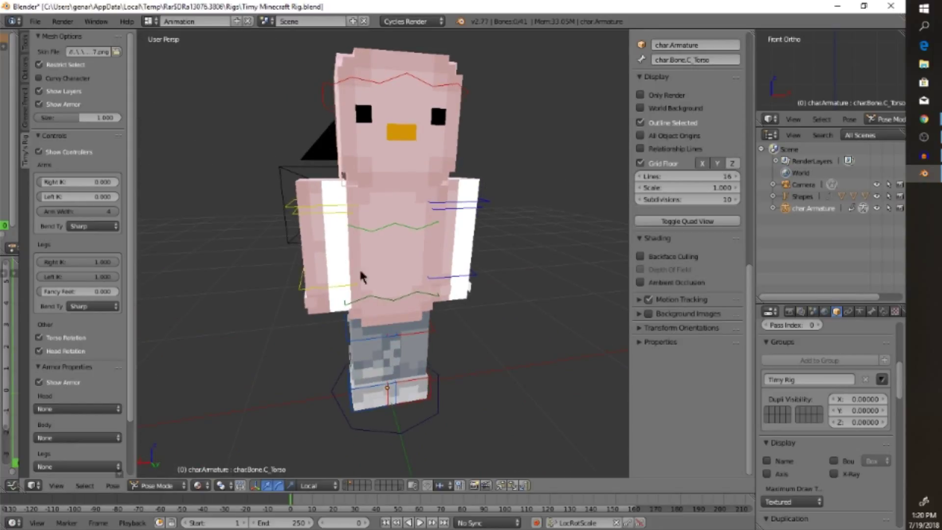
{"action": "middle_click_drag", "start_coordinate": [475, 358], "coordinate": [204, 366]}
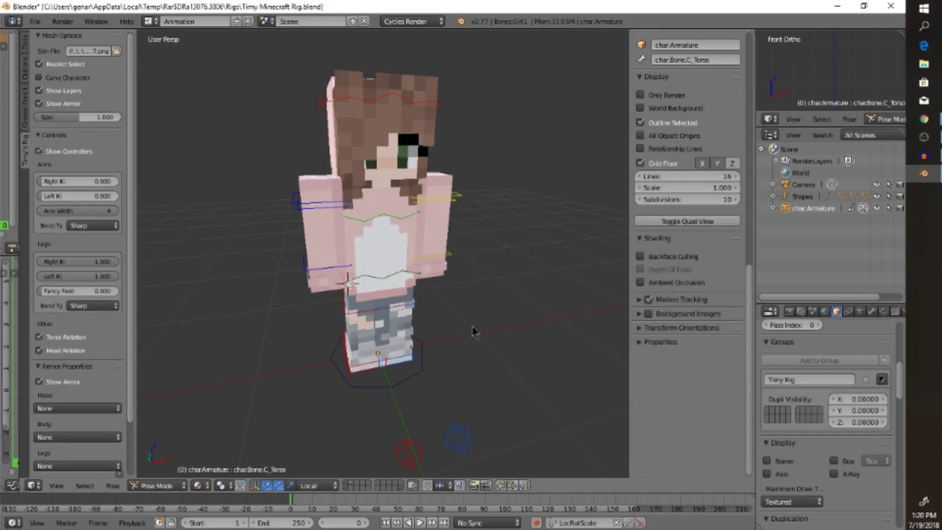
{"action": "middle_click_drag", "start_coordinate": [346, 338], "coordinate": [565, 369]}
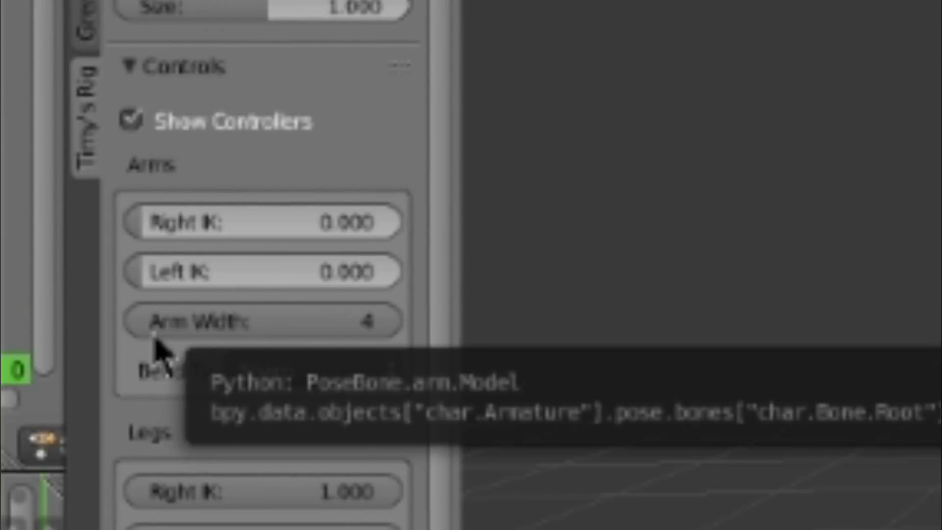
{"action": "left_click", "coordinate": [354, 320]}
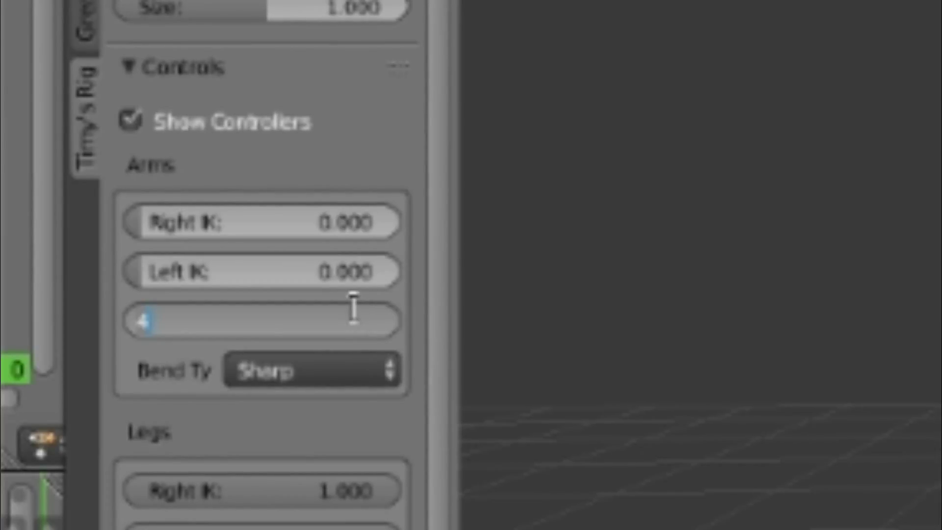
{"action": "key", "text": "BackSpace"}
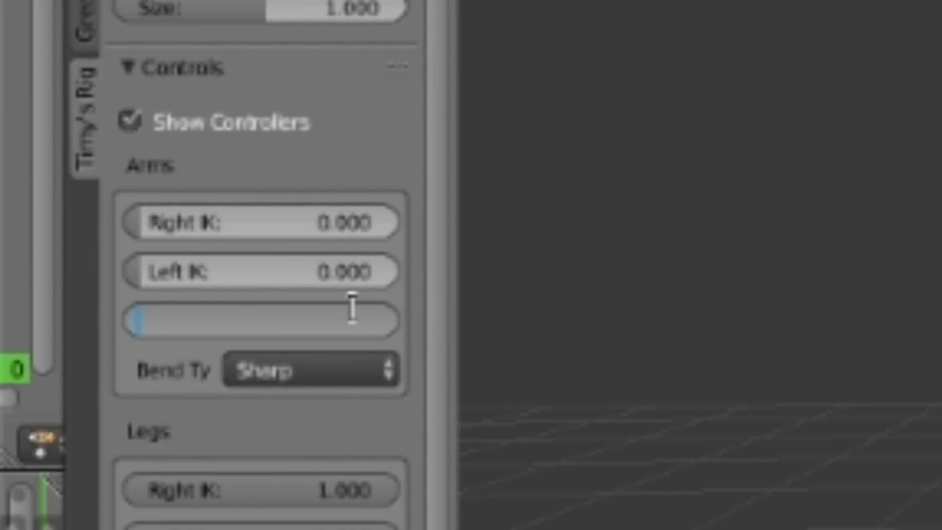
{"action": "type", "text": "3"}
{"action": "key", "text": "Return"}
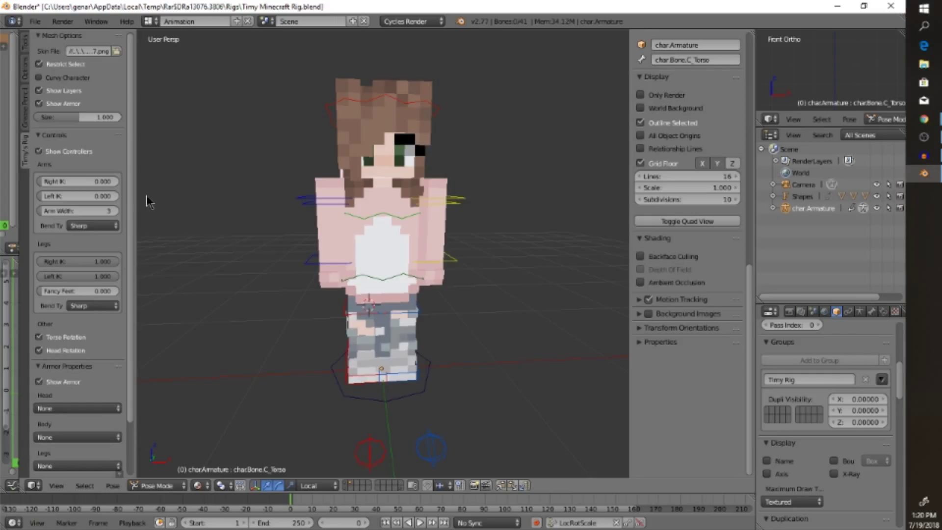
{"action": "middle_click_drag", "start_coordinate": [569, 255], "coordinate": [312, 262]}
{"action": "middle_click_drag", "start_coordinate": [485, 314], "coordinate": [293, 269]}
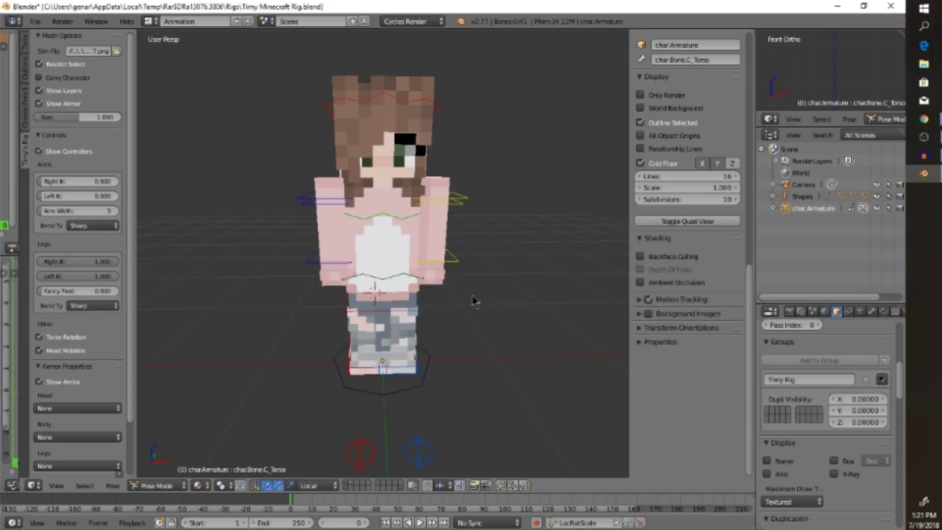
{"action": "middle_click_drag", "start_coordinate": [476, 297], "coordinate": [463, 276]}
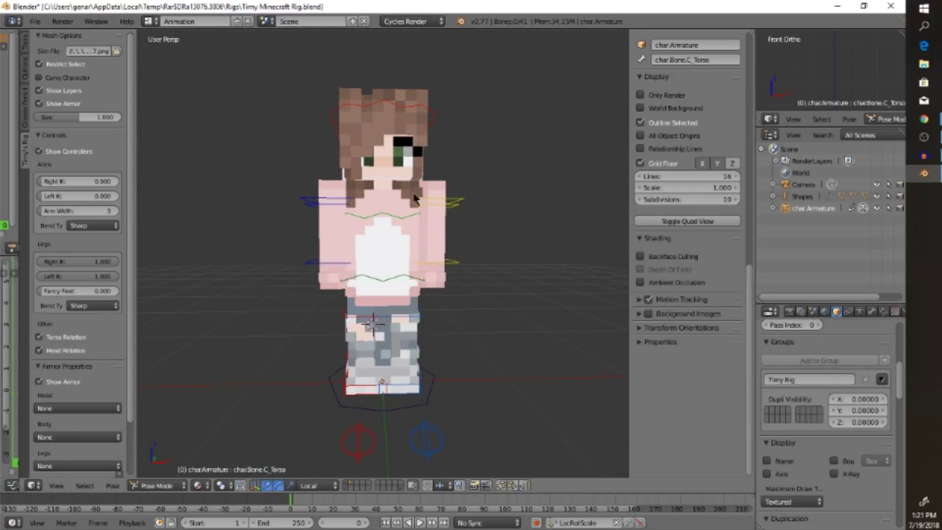
{"action": "middle_click_drag", "start_coordinate": [438, 314], "coordinate": [471, 304]}
{"action": "middle_click_drag", "start_coordinate": [497, 321], "coordinate": [446, 334]}
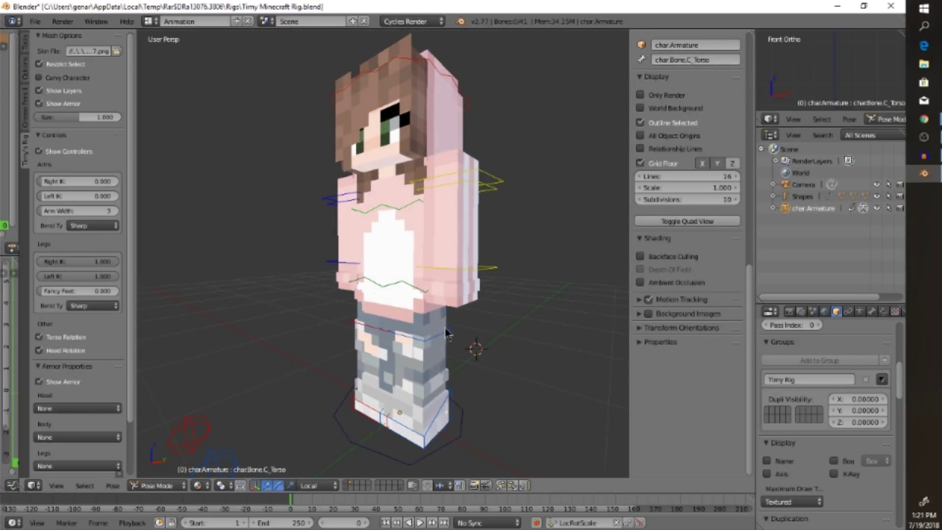
{"action": "right_click", "coordinate": [426, 327]}
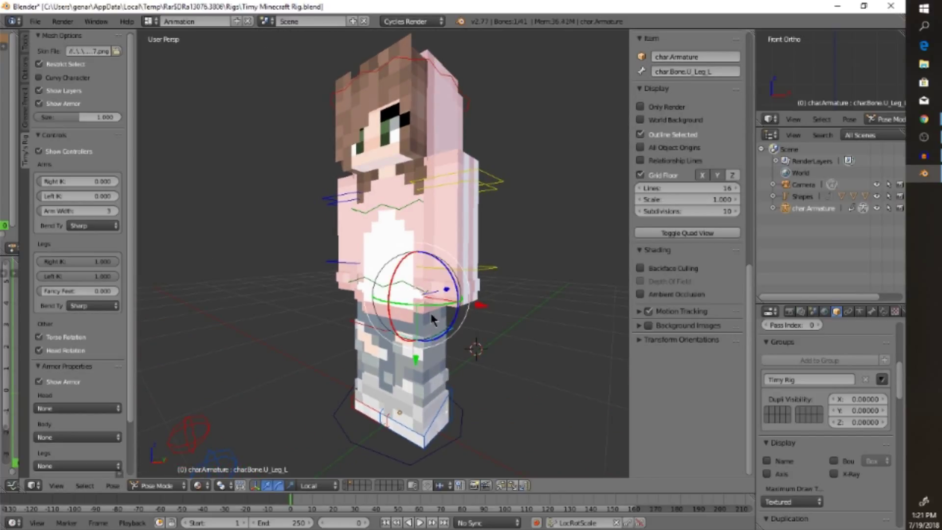
{"action": "key", "text": "g"}
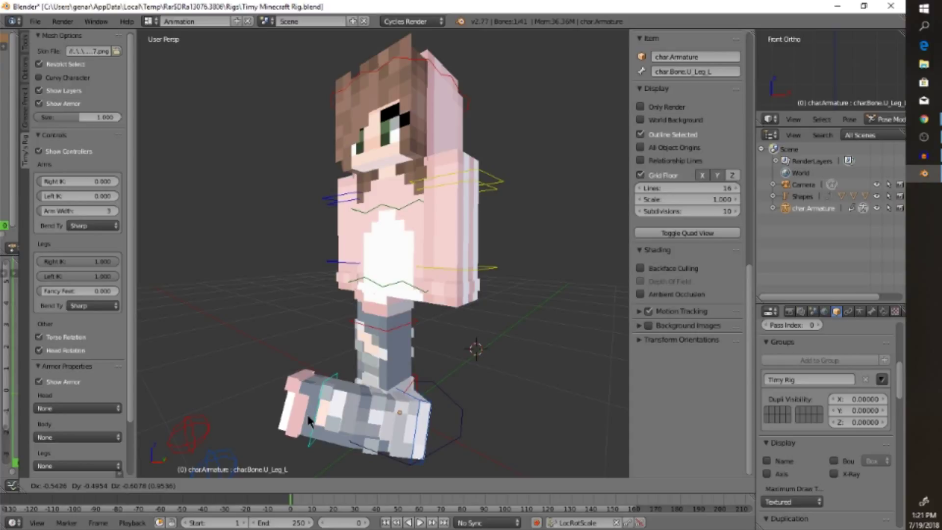
{"action": "key", "text": "Escape"}
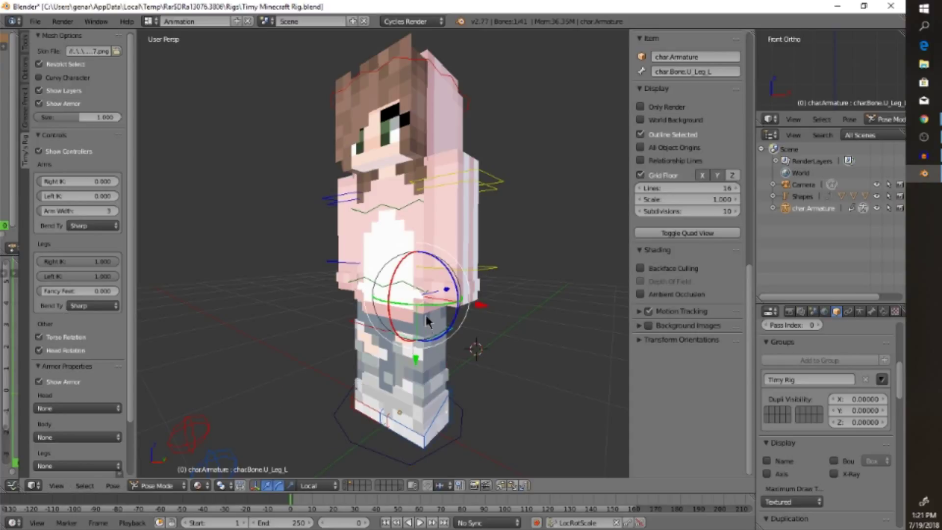
Step: Move the upper right leg bone slightly so the leg bends
{"action": "right_click", "coordinate": [424, 325]}
{"action": "key", "text": "g"}
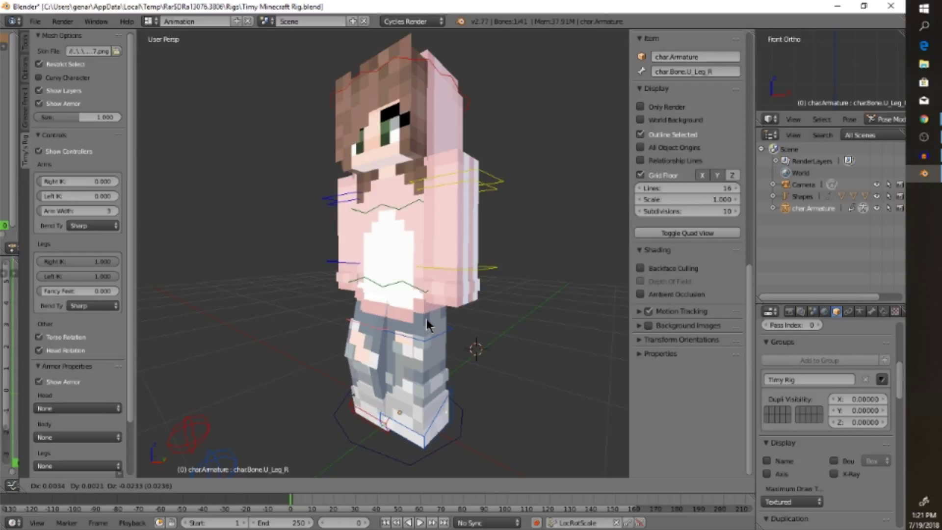
{"action": "left_click", "coordinate": [426, 319]}
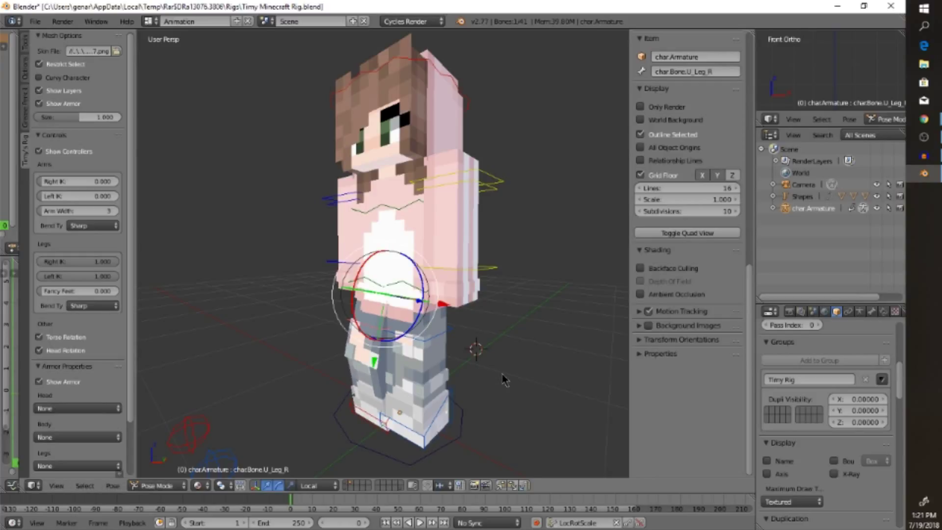
Step: Rotate the upper left arm bone about its local Y axis
{"action": "middle_click_drag", "start_coordinate": [502, 358], "coordinate": [464, 229]}
{"action": "right_click", "coordinate": [453, 198]}
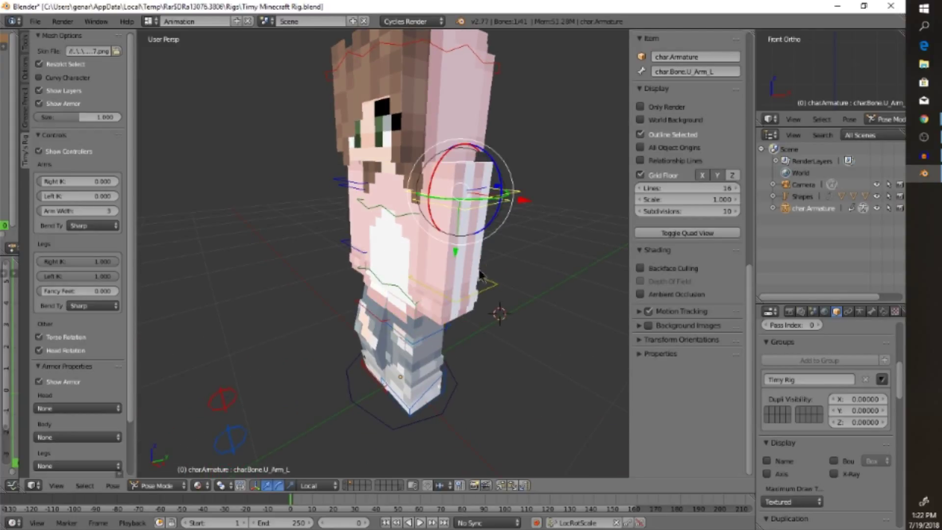
{"action": "left_click_drag", "start_coordinate": [478, 196], "coordinate": [526, 238]}
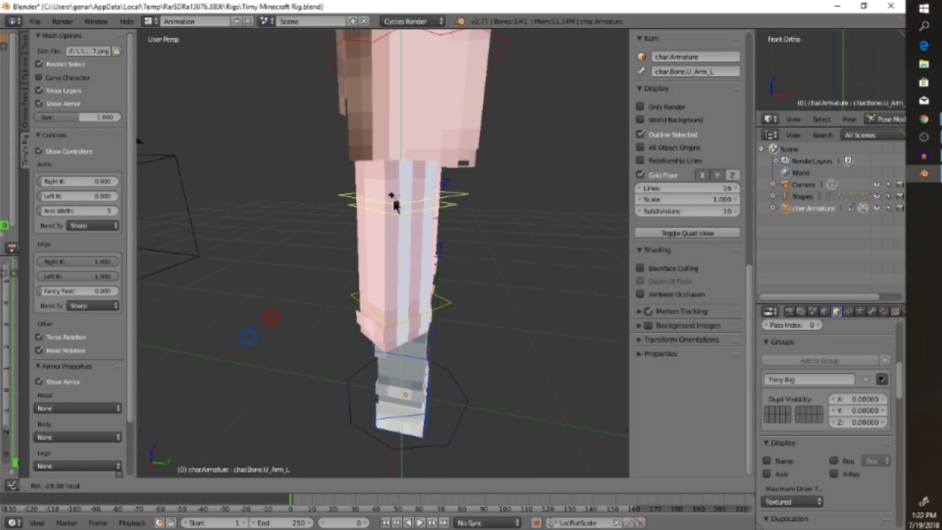
{"action": "mouse_move", "coordinate": [394, 200]}
{"action": "left_mouse_down"}
{"action": "mouse_move", "coordinate": [406, 209]}
{"action": "mouse_move", "coordinate": [396, 210]}
{"action": "left_mouse_up"}
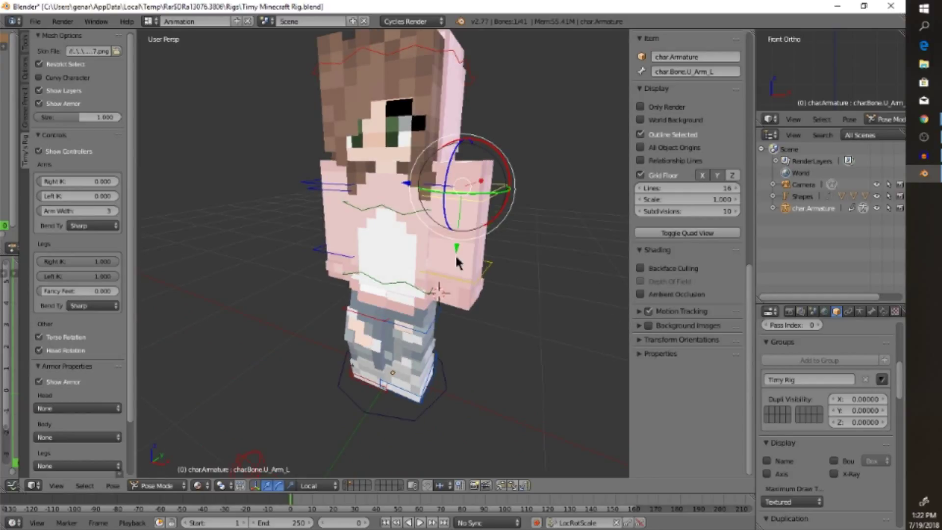
Step: Rotate the lower left arm bone outward by about 46 degrees to bend the elbow
{"action": "right_click", "coordinate": [470, 241]}
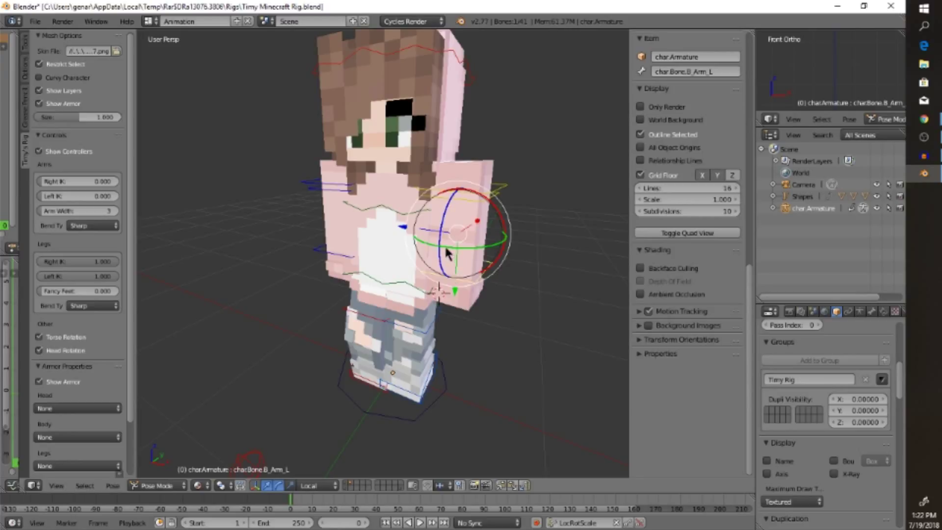
{"action": "key", "text": "r"}
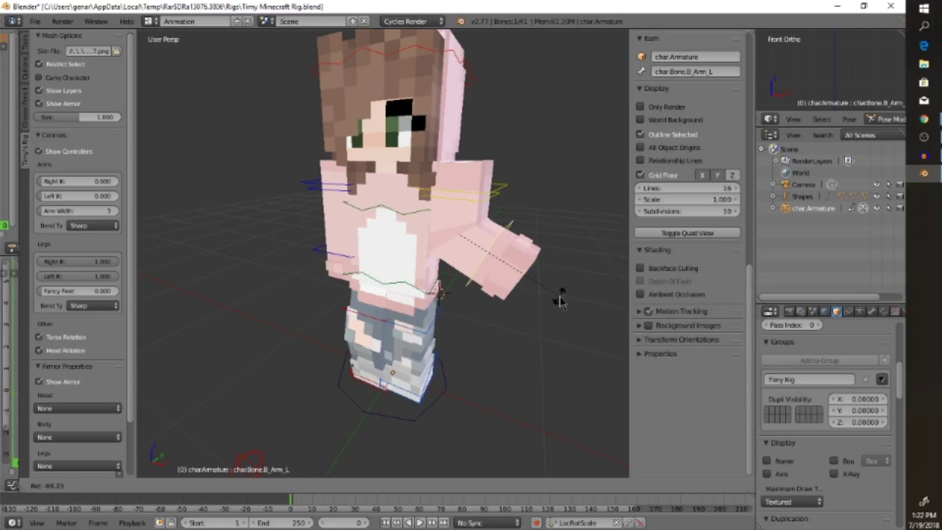
{"action": "left_click", "coordinate": [559, 309]}
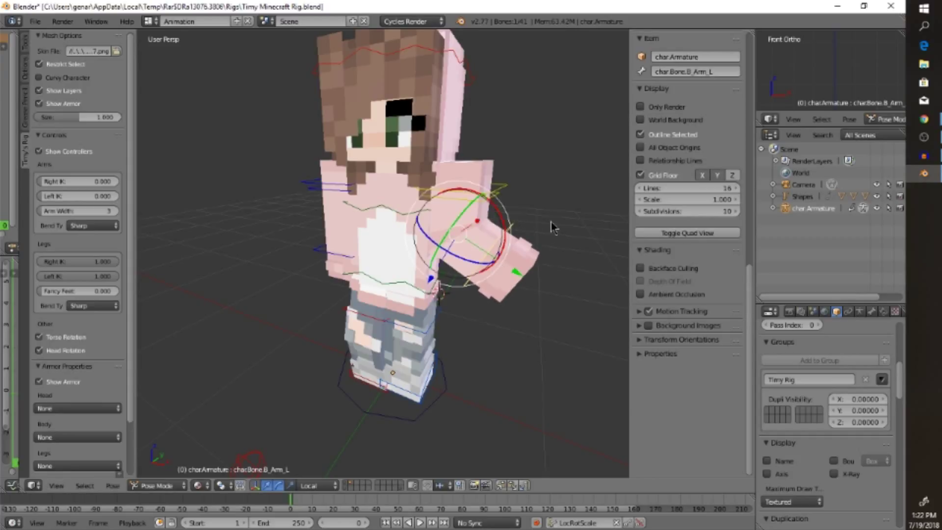
Step: Twist the upper left arm bone around its local Y axis so the bent forearm points in toward the body
{"action": "middle_click_drag", "start_coordinate": [551, 226], "coordinate": [457, 230]}
{"action": "right_click", "coordinate": [445, 226]}
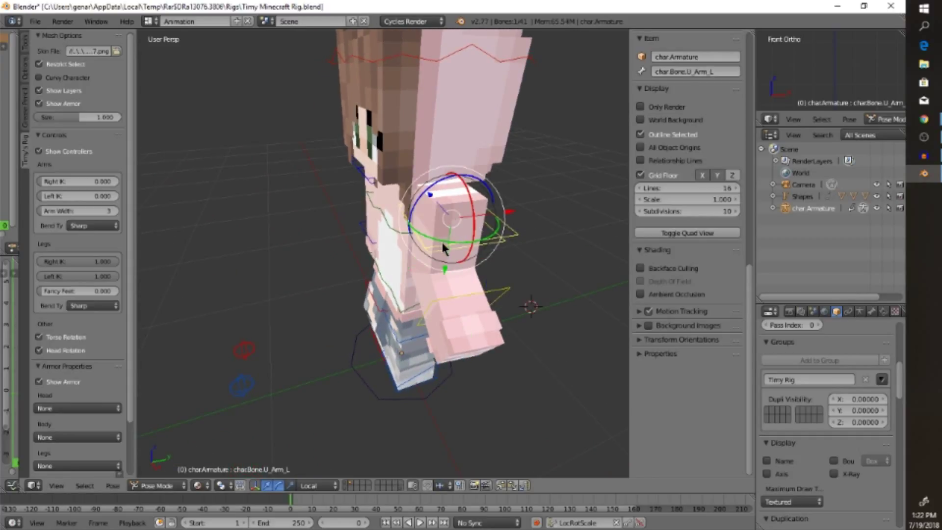
{"action": "key", "text": "r"}
{"action": "key", "text": "y"}
{"action": "key", "text": "y"}
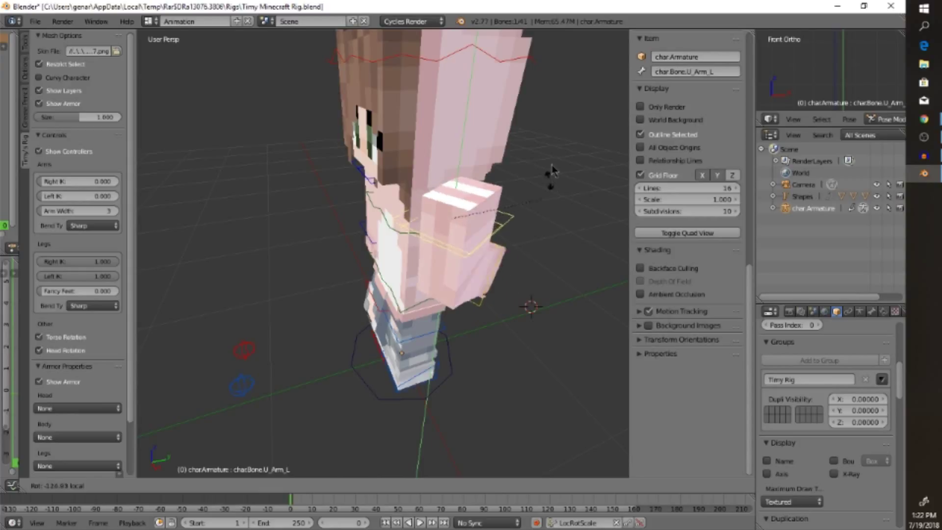
{"action": "left_click", "coordinate": [481, 93]}
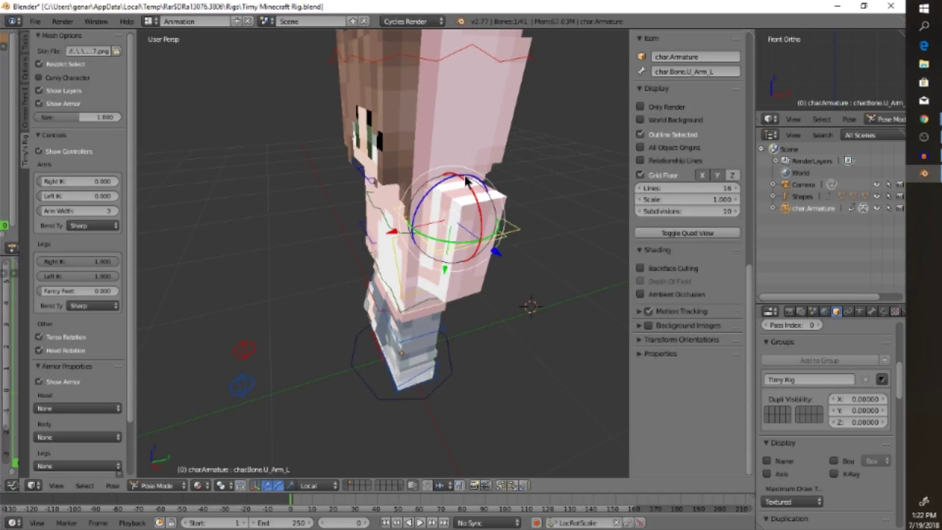
Step: Tilt the upper left arm away from the torso into a hand-on-hip pose and undo the last small rotation
{"action": "left_click", "coordinate": [479, 227]}
{"action": "left_click_drag", "start_coordinate": [470, 259], "coordinate": [469, 236]}
{"action": "key", "text": "Escape"}
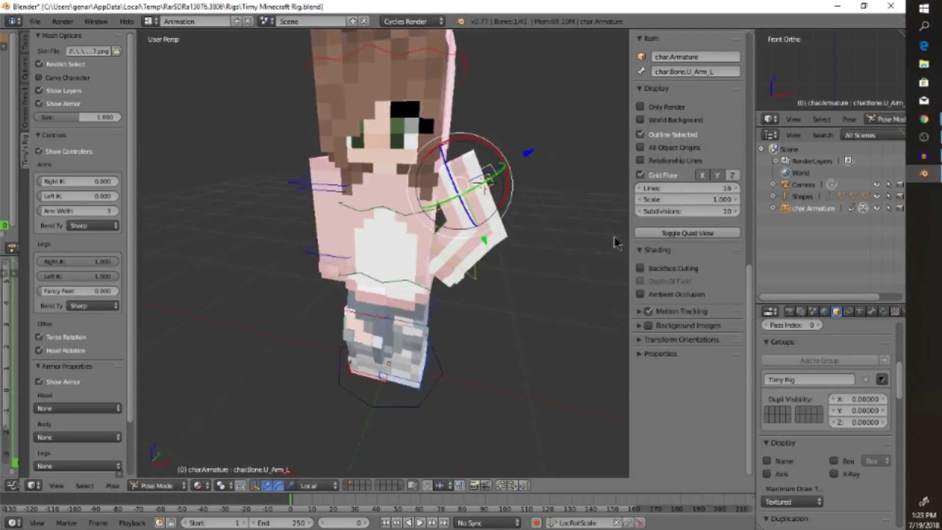
{"action": "middle_click_drag", "start_coordinate": [227, 245], "coordinate": [501, 252]}
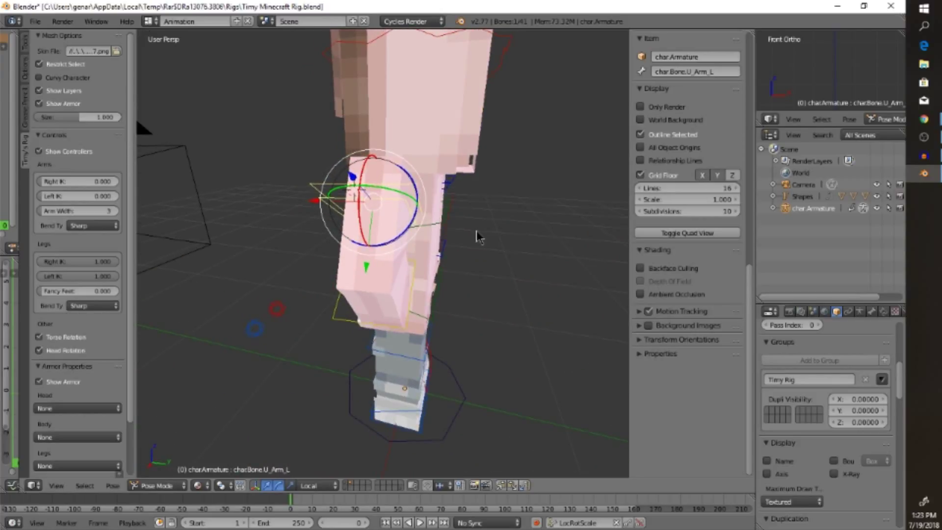
{"action": "key", "text": "ctrl+z"}
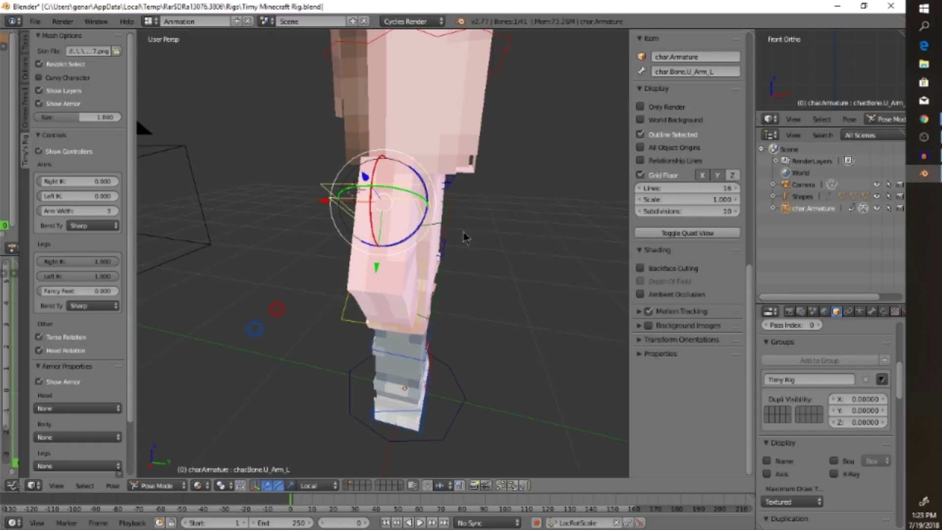
{"action": "middle_click_drag", "start_coordinate": [461, 236], "coordinate": [542, 241]}
Step: Preview the character in Texture, Wireframe and Solid viewport shading, and return to Material shading
{"action": "left_click", "coordinate": [206, 485]}
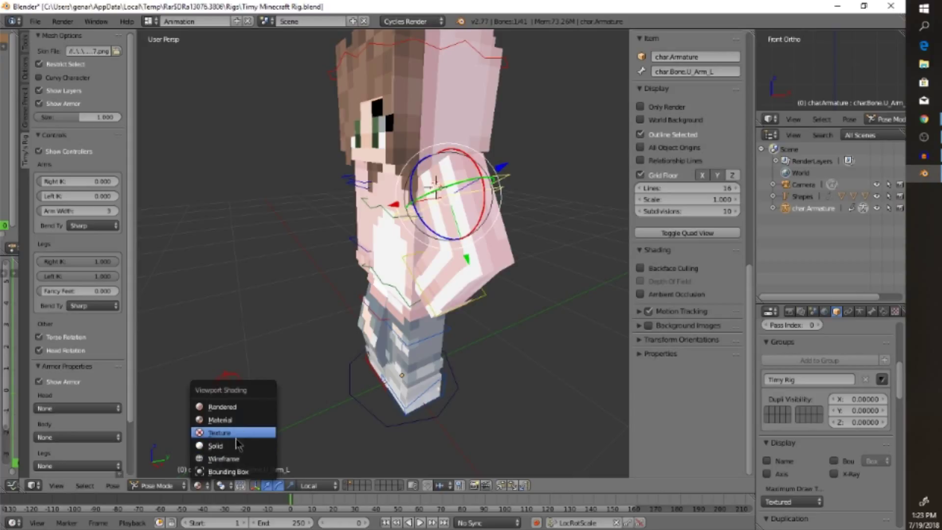
{"action": "left_click", "coordinate": [231, 433]}
{"action": "left_click", "coordinate": [198, 486]}
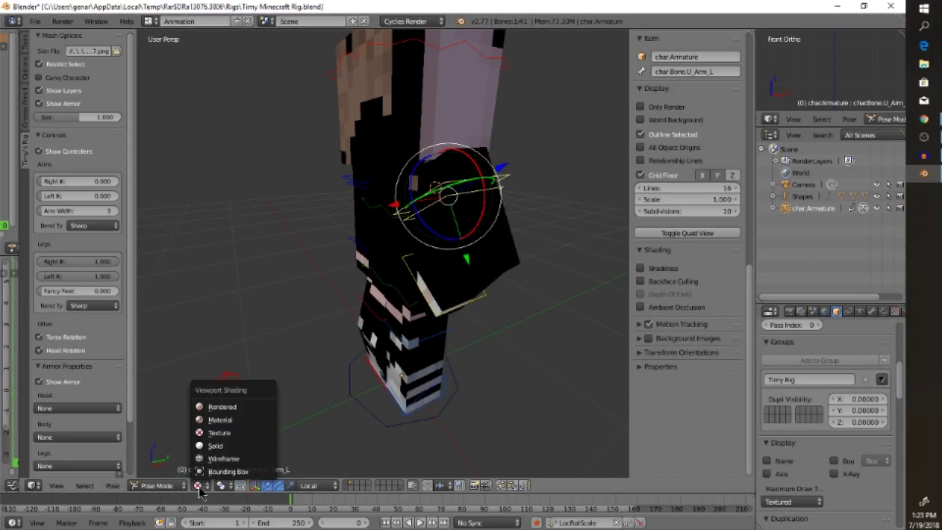
{"action": "left_click", "coordinate": [223, 461]}
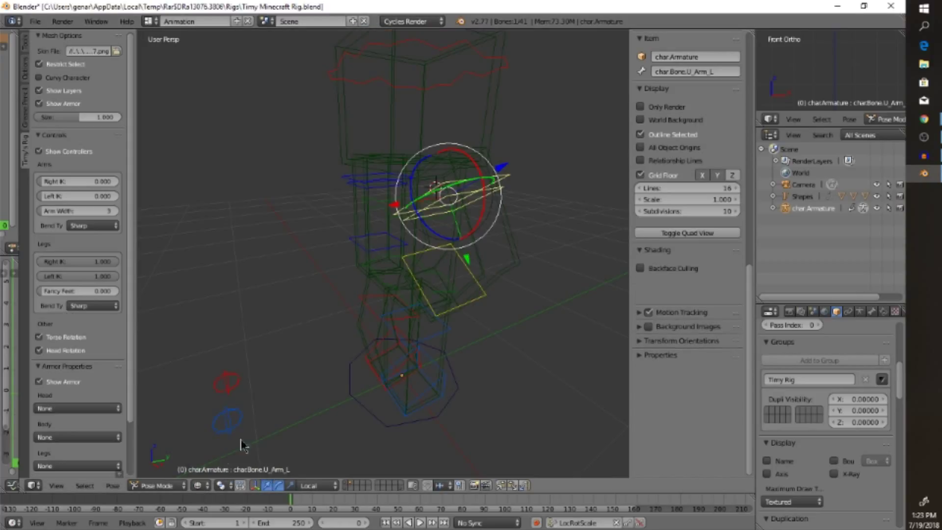
{"action": "left_click", "coordinate": [198, 486]}
{"action": "left_click", "coordinate": [216, 446]}
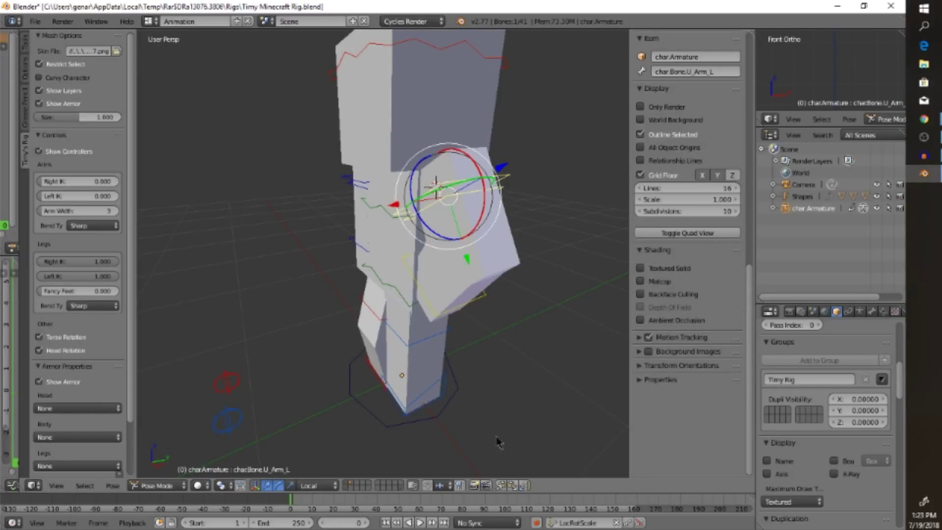
{"action": "left_click", "coordinate": [201, 487]}
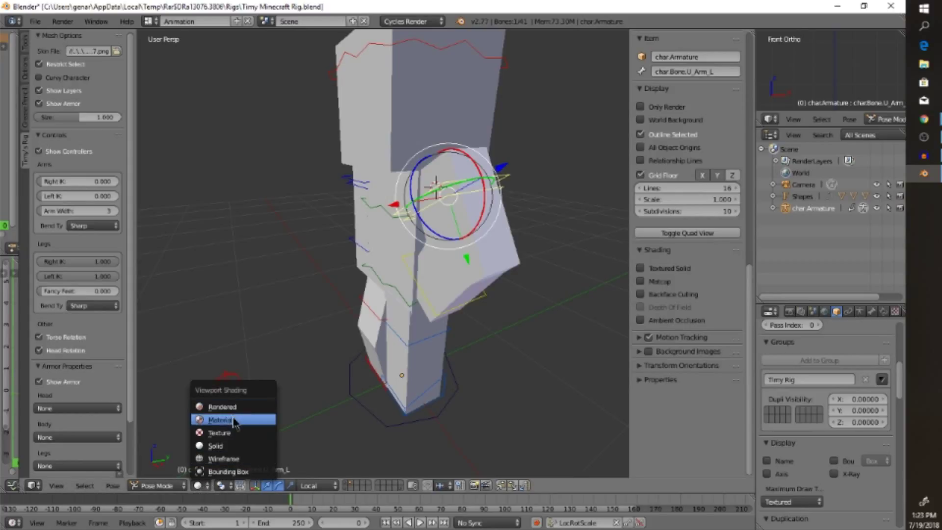
{"action": "left_click", "coordinate": [231, 420]}
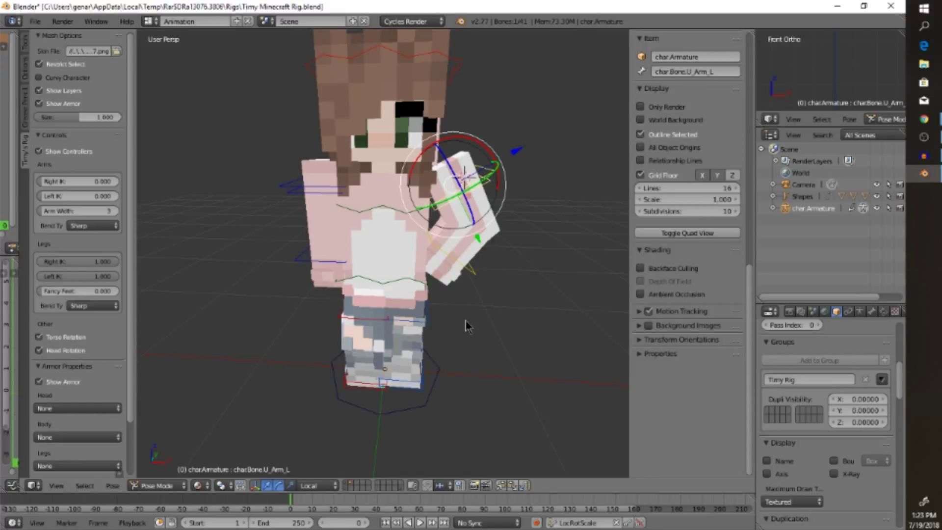
Step: Select the upper right arm bone and rotate the arm slightly away from the torso
{"action": "mouse_move", "coordinate": [471, 356]}
{"action": "middle_mouse_down"}
{"action": "mouse_move", "coordinate": [551, 368]}
{"action": "mouse_move", "coordinate": [472, 355]}
{"action": "middle_mouse_up"}
{"action": "left_click", "coordinate": [304, 192]}
{"action": "right_click", "coordinate": [304, 191]}
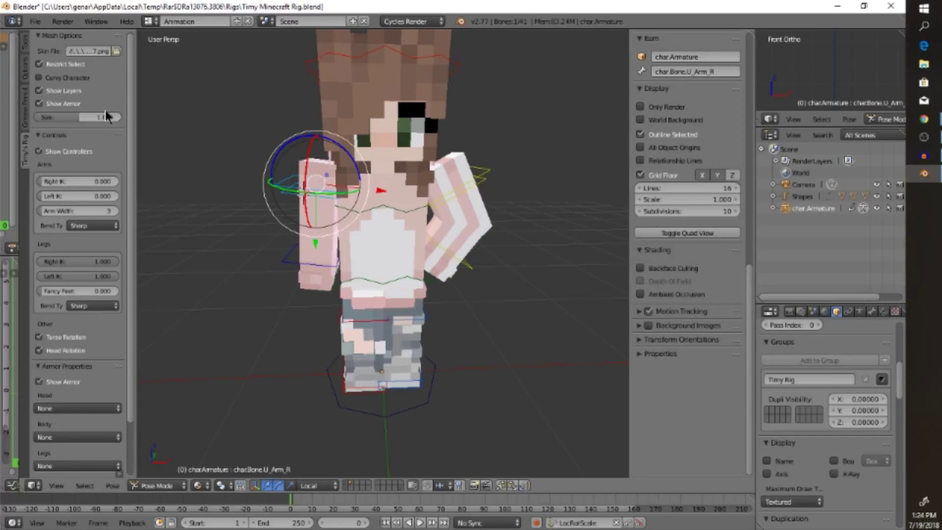
Step: Enable the rig's facial features in the Face Properties
{"action": "scroll", "coordinate": [106, 111], "scroll_direction": "down", "scroll_amount": 3}
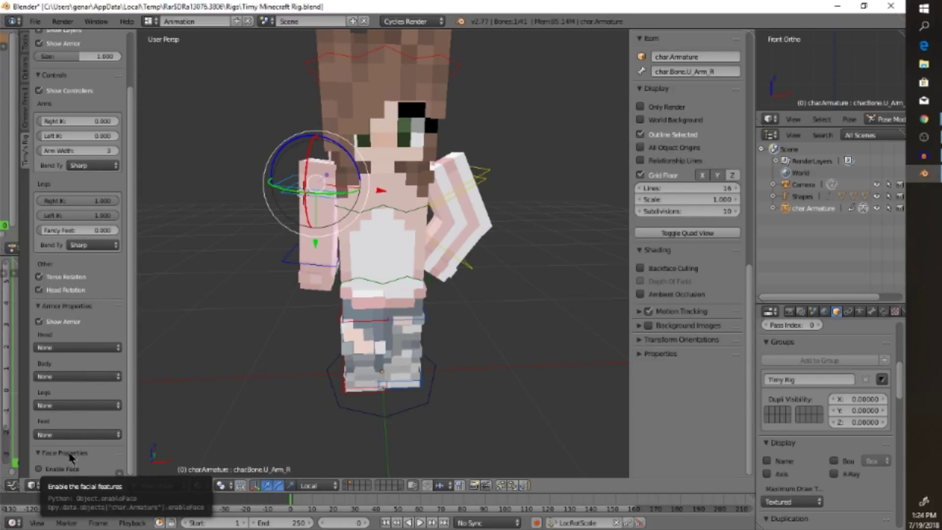
{"action": "left_click", "coordinate": [39, 470]}
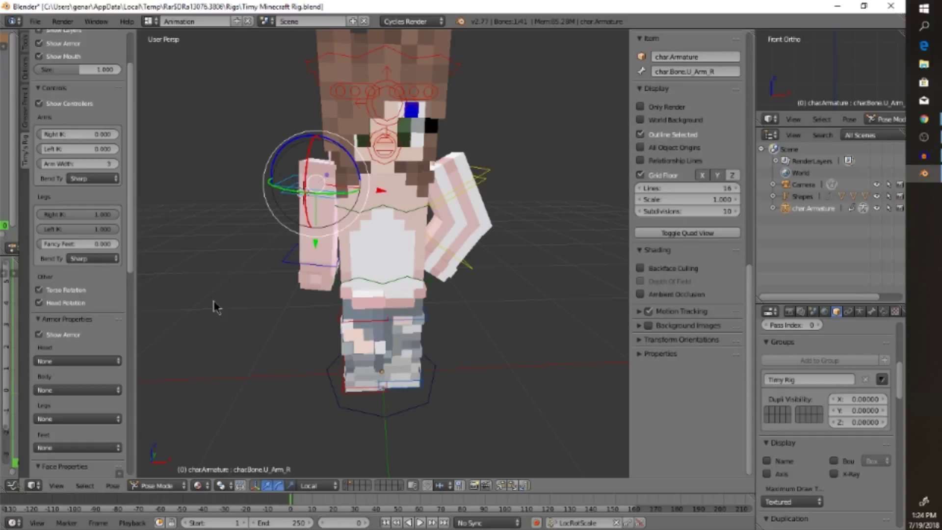
Step: Set the rig's Eye Height to 0 in the face's eye settings
{"action": "scroll", "coordinate": [77, 310], "scroll_direction": "up", "scroll_amount": 3}
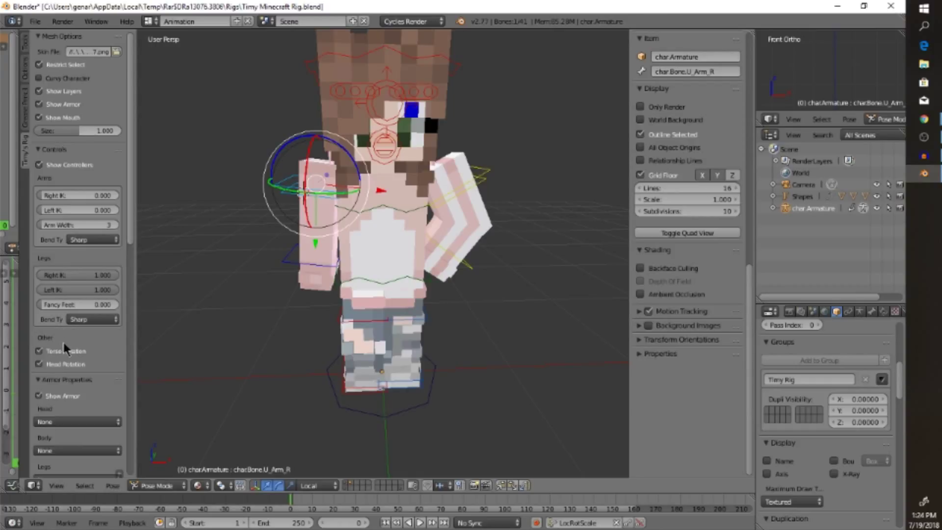
{"action": "scroll", "coordinate": [64, 346], "scroll_direction": "down", "scroll_amount": 4}
{"action": "scroll", "coordinate": [64, 345], "scroll_direction": "down", "scroll_amount": 11}
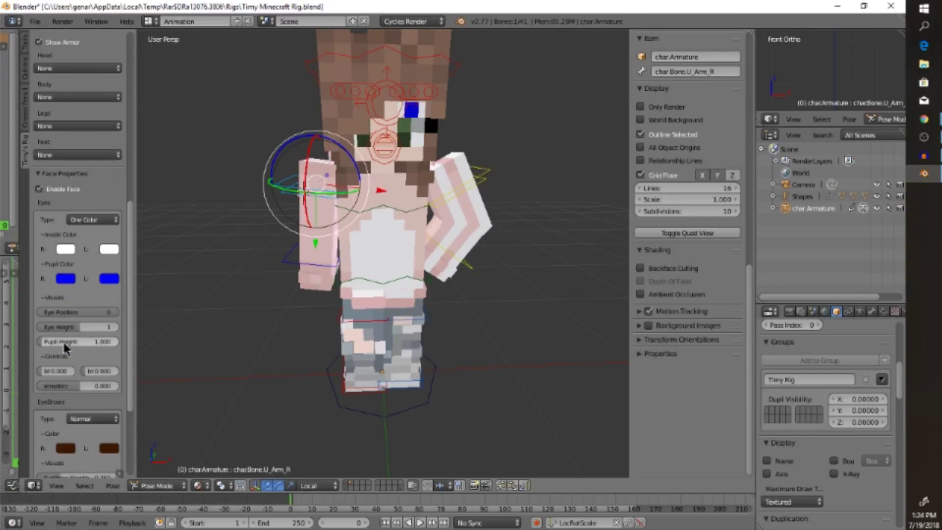
{"action": "left_click", "coordinate": [98, 327]}
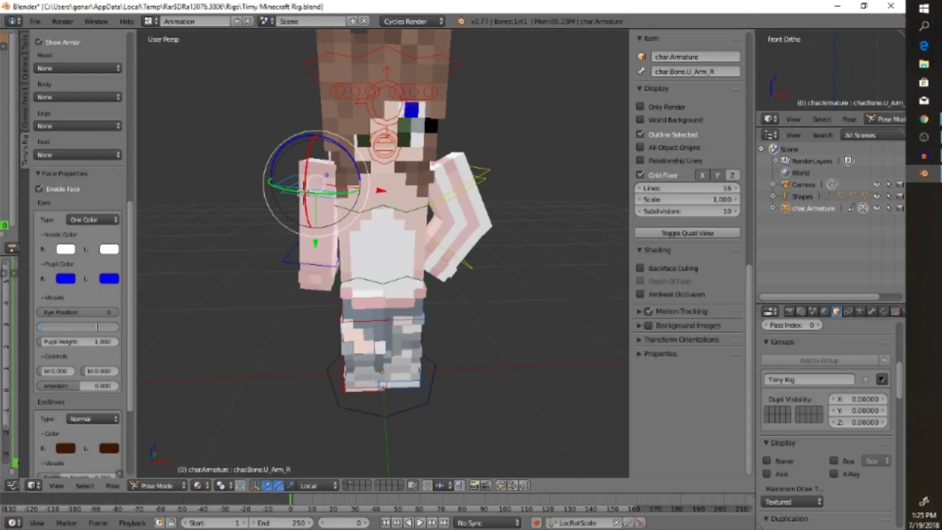
{"action": "type", "text": "0"}
{"action": "key", "text": "Return"}
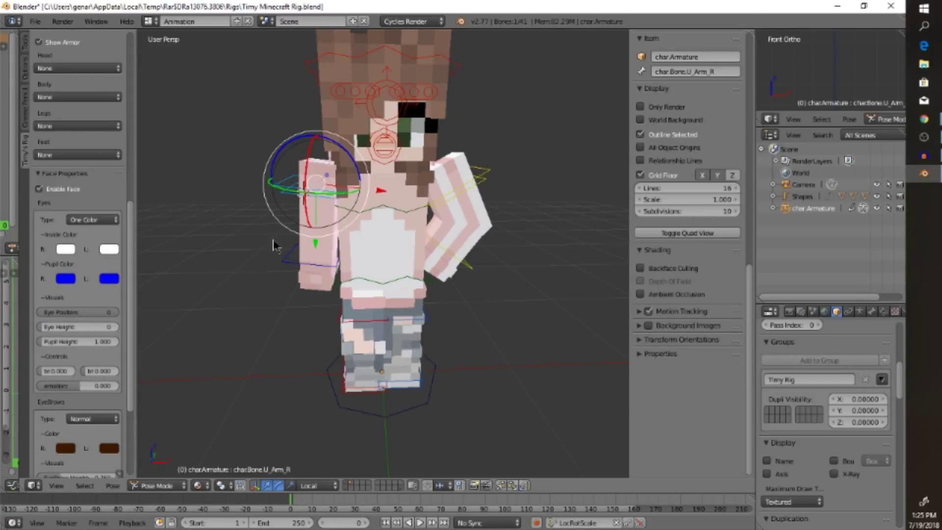
Step: Move the face's mouth control bone down and to the side to open the mouth
{"action": "scroll", "coordinate": [88, 273], "scroll_direction": "down", "scroll_amount": 5}
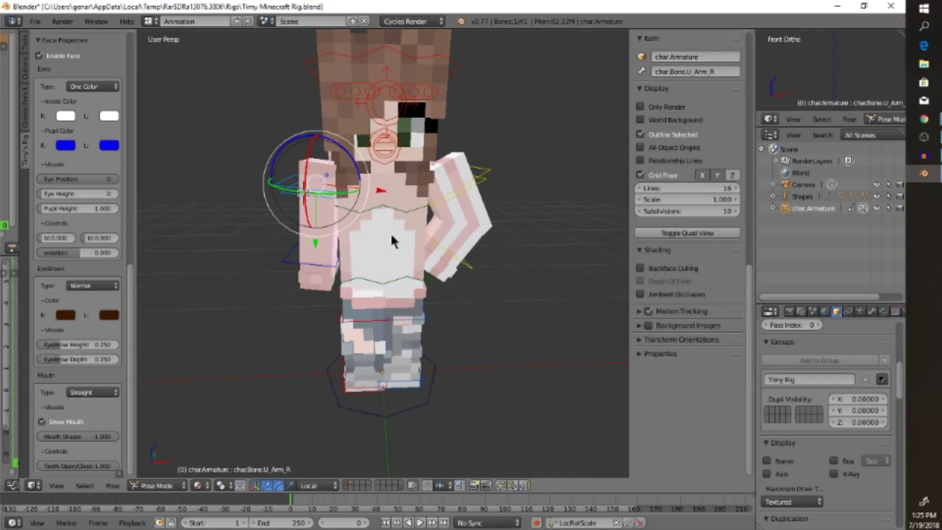
{"action": "scroll", "coordinate": [393, 221], "scroll_direction": "up", "scroll_amount": 3}
{"action": "middle_click_drag", "start_coordinate": [409, 208], "coordinate": [564, 96]}
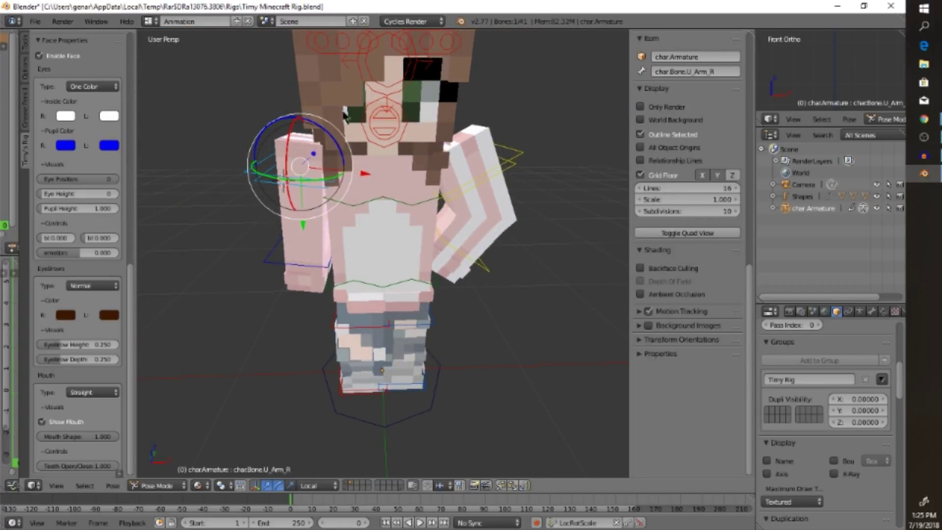
{"action": "right_click", "coordinate": [382, 127]}
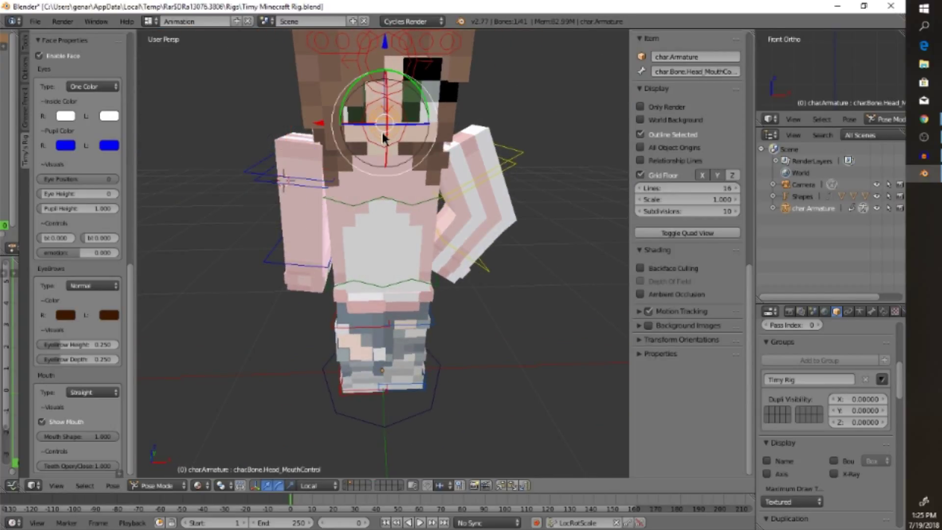
{"action": "key", "text": "g"}
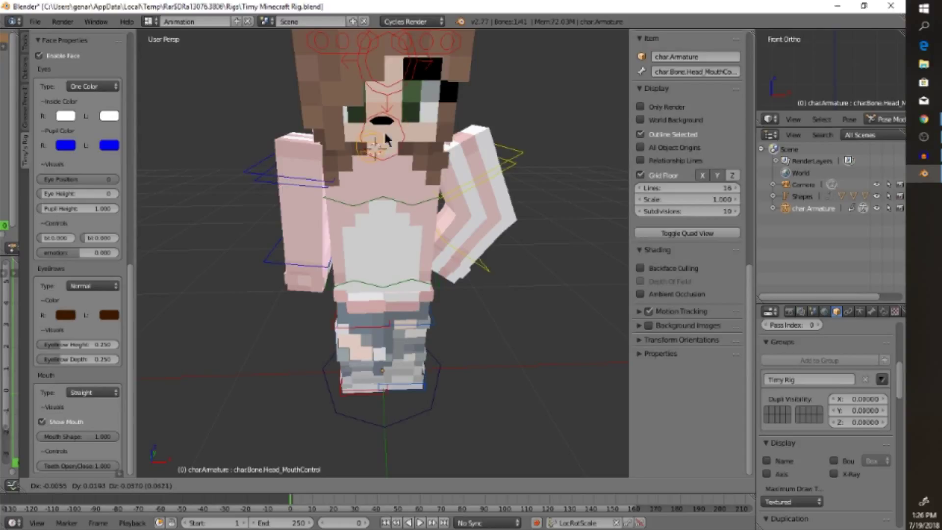
{"action": "left_click", "coordinate": [385, 139]}
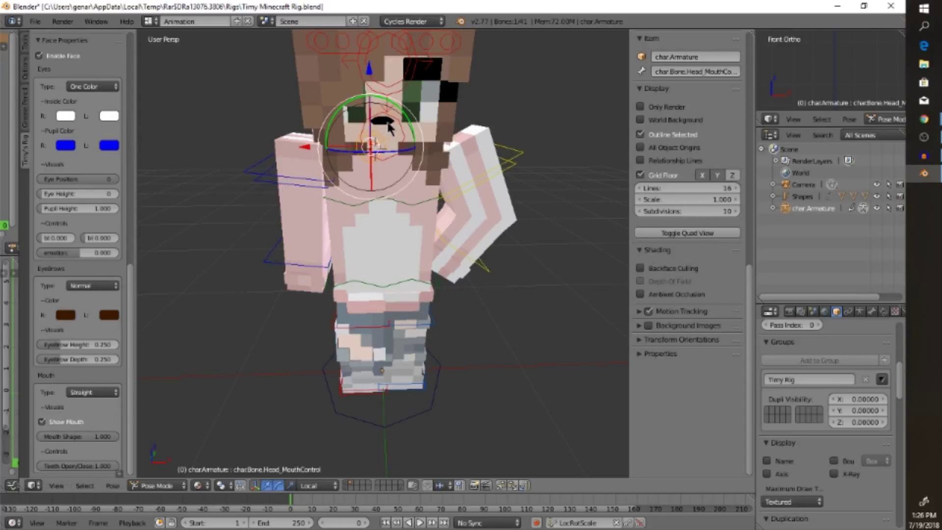
Step: Try to rotate the mouth position bone
{"action": "right_click", "coordinate": [382, 151]}
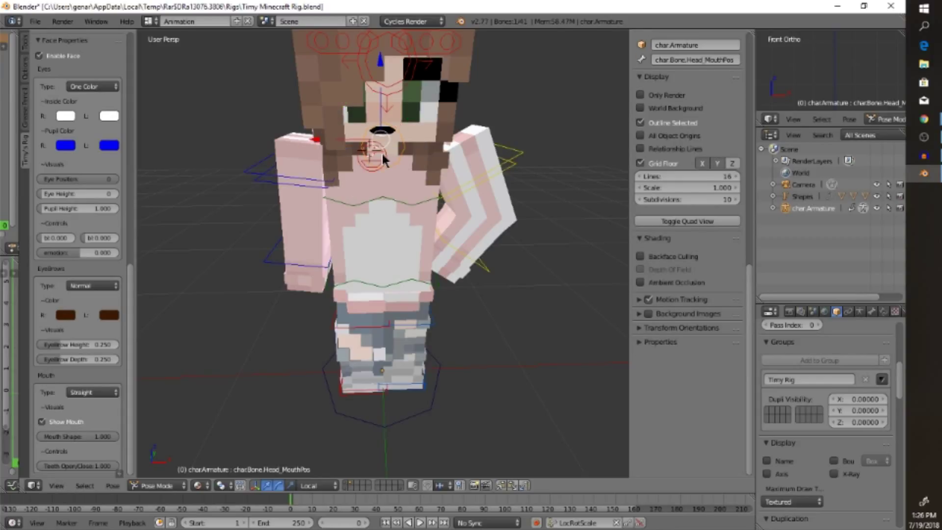
{"action": "key", "text": "r"}
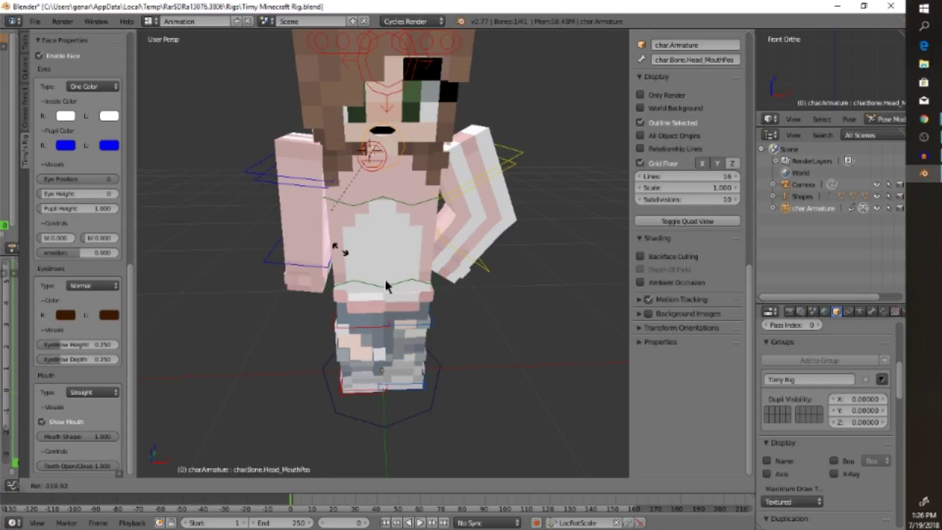
{"action": "left_click", "coordinate": [415, 121]}
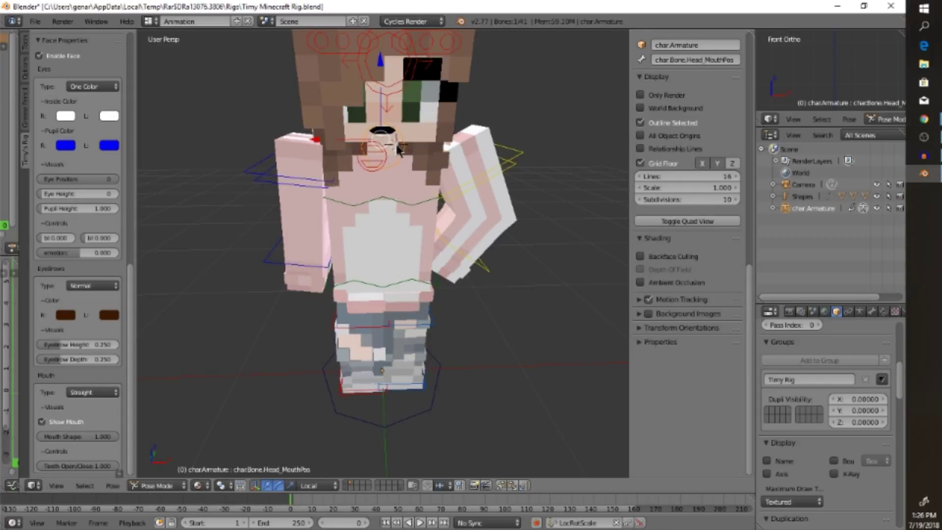
Step: Rotate the face's mouth control bone to tilt it
{"action": "right_click", "coordinate": [394, 146]}
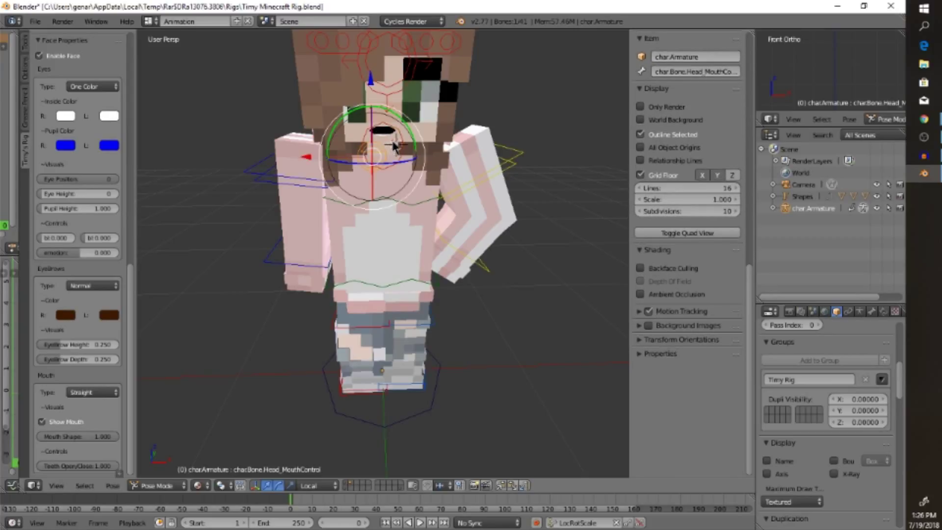
{"action": "key", "text": "r"}
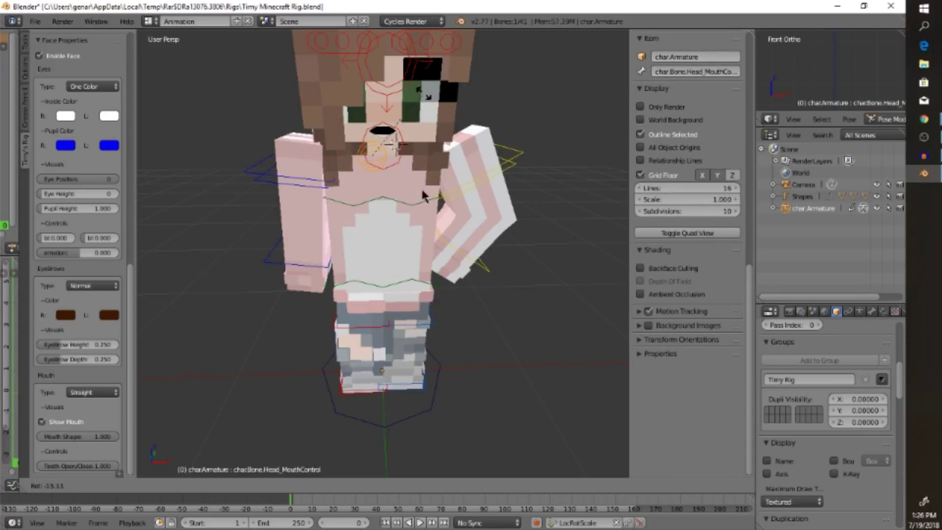
{"action": "left_click", "coordinate": [411, 228]}
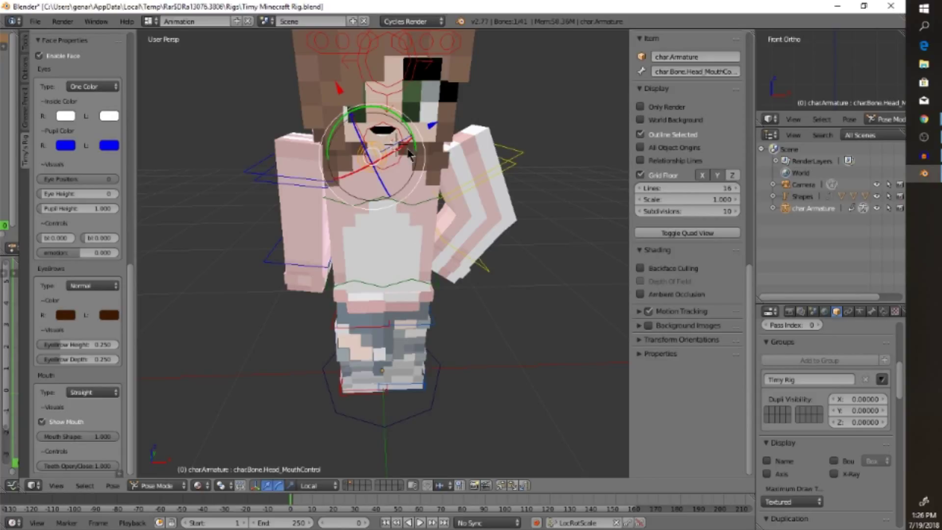
{"action": "scroll", "coordinate": [405, 146], "scroll_direction": "up", "scroll_amount": 5}
{"action": "scroll", "coordinate": [403, 155], "scroll_direction": "down", "scroll_amount": 4}
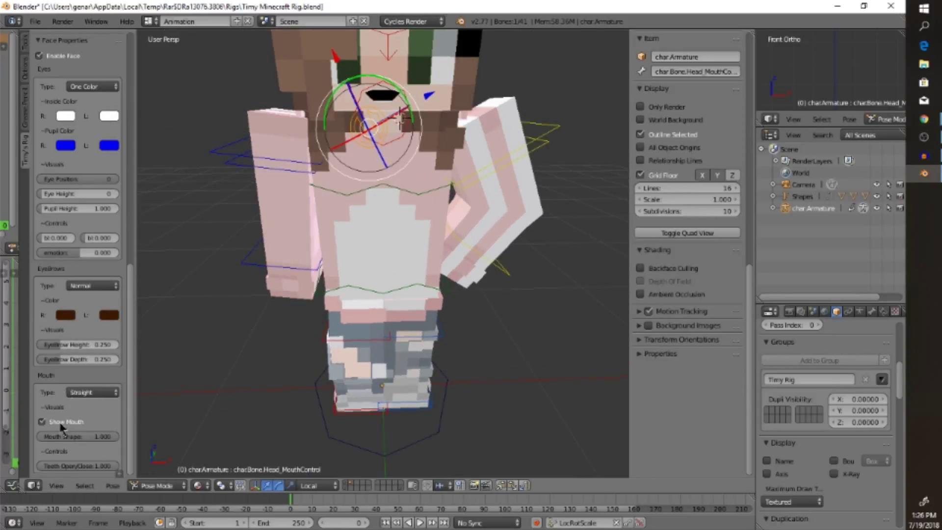
Step: Try Teeth Open/Close values of 0.03 and 0.04 in the face's mouth controls
{"action": "left_click", "coordinate": [110, 467]}
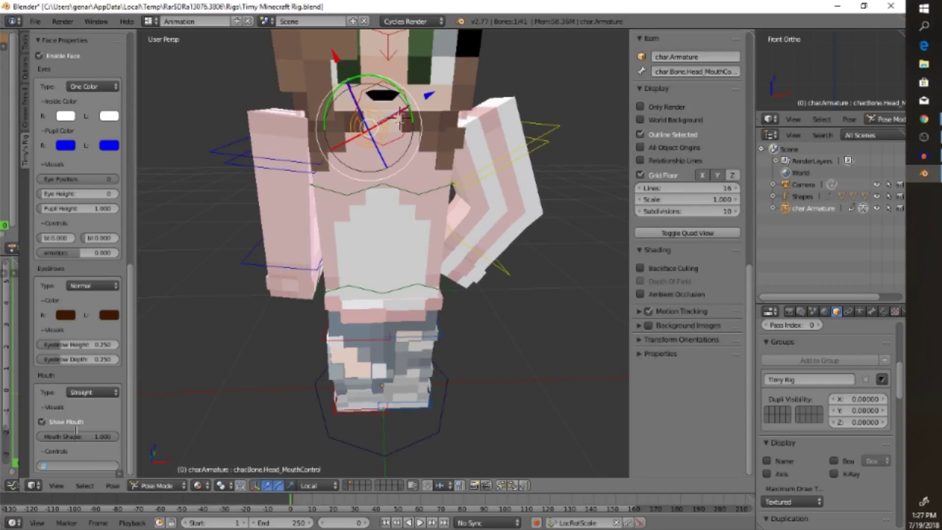
{"action": "key", "text": "Return"}
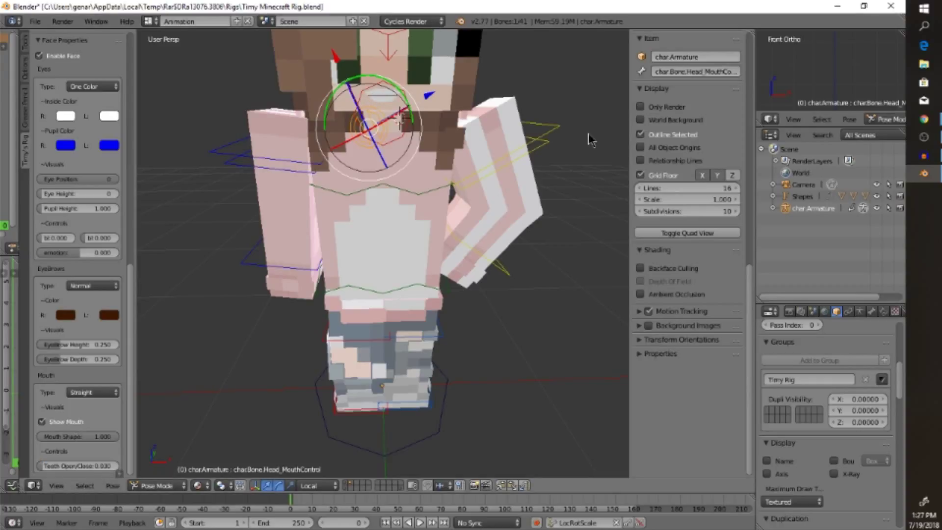
{"action": "mouse_move", "coordinate": [591, 142]}
{"action": "middle_mouse_down"}
{"action": "mouse_move", "coordinate": [597, 151]}
{"action": "mouse_move", "coordinate": [595, 133]}
{"action": "mouse_move", "coordinate": [581, 139]}
{"action": "mouse_move", "coordinate": [591, 137]}
{"action": "middle_mouse_up"}
{"action": "left_click", "coordinate": [77, 466]}
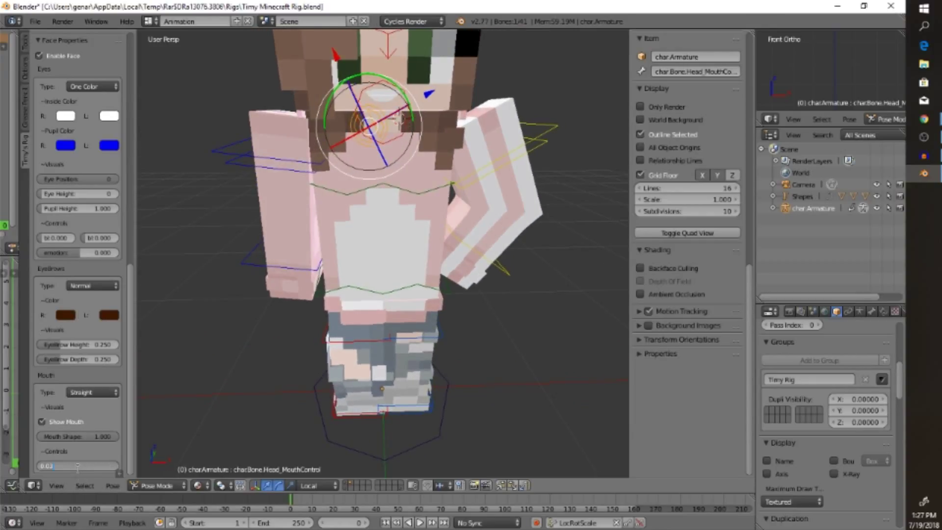
{"action": "key", "text": "BackSpace"}
{"action": "type", "text": ".04"}
{"action": "key", "text": "Return"}
{"action": "scroll", "coordinate": [461, 326], "scroll_direction": "down", "scroll_amount": 3}
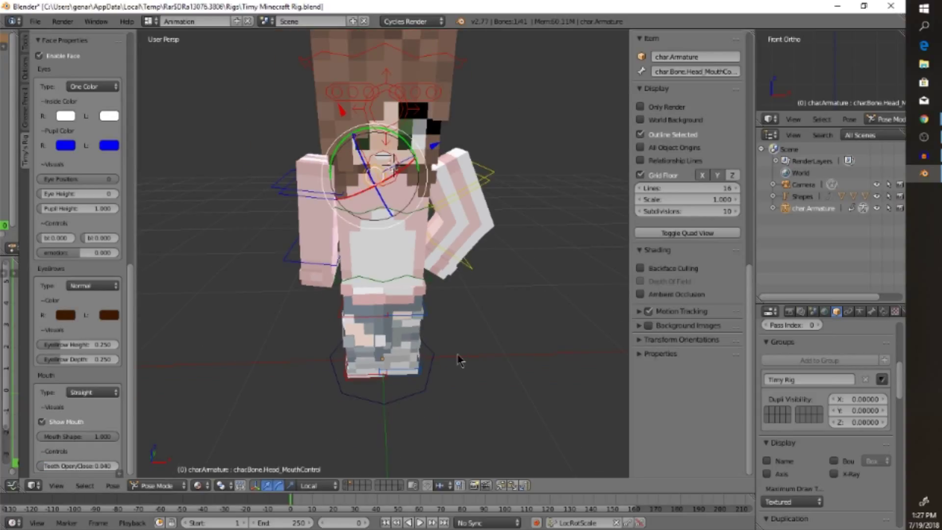
Step: Set the mouth's Teeth Open/Close value to 0 and check the teeth on the character's face
{"action": "middle_click_drag", "start_coordinate": [461, 347], "coordinate": [475, 316]}
{"action": "left_click", "coordinate": [83, 465]}
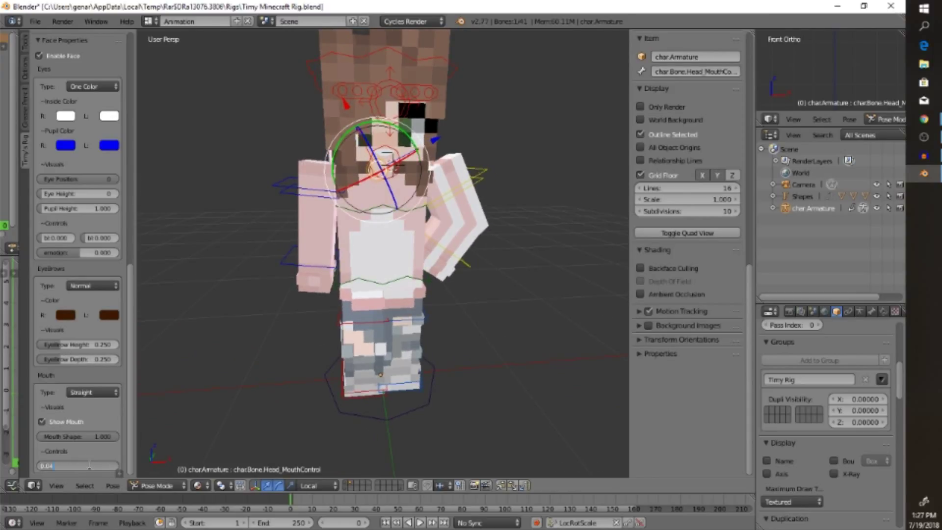
{"action": "key", "text": "BackSpace"}
{"action": "type", "text": "00"}
{"action": "key", "text": "Return"}
{"action": "scroll", "coordinate": [190, 353], "scroll_direction": "up", "scroll_amount": 3}
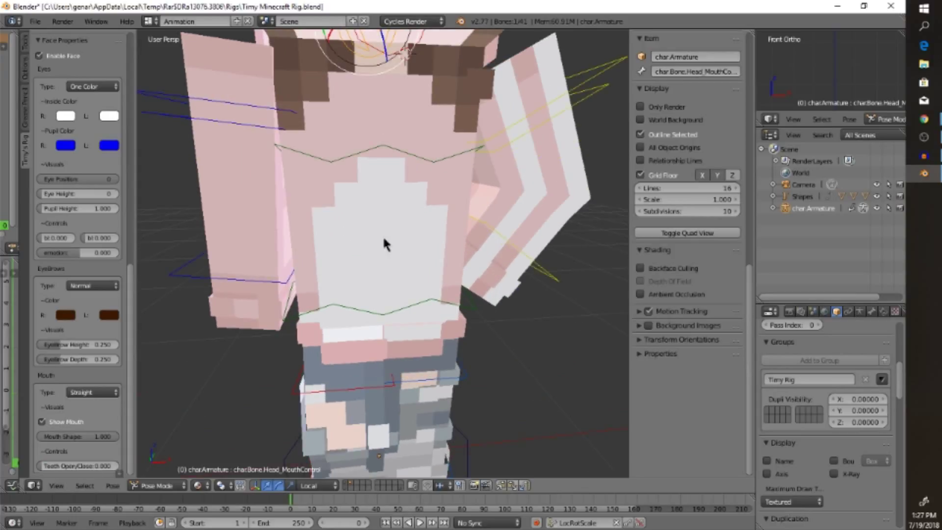
{"action": "scroll", "coordinate": [630, 166], "scroll_direction": "up", "scroll_amount": 1}
{"action": "middle_click_drag", "start_coordinate": [624, 189], "coordinate": [590, 161]}
{"action": "scroll", "coordinate": [602, 176], "scroll_direction": "down", "scroll_amount": 2}
{"action": "scroll", "coordinate": [589, 157], "scroll_direction": "down", "scroll_amount": 5}
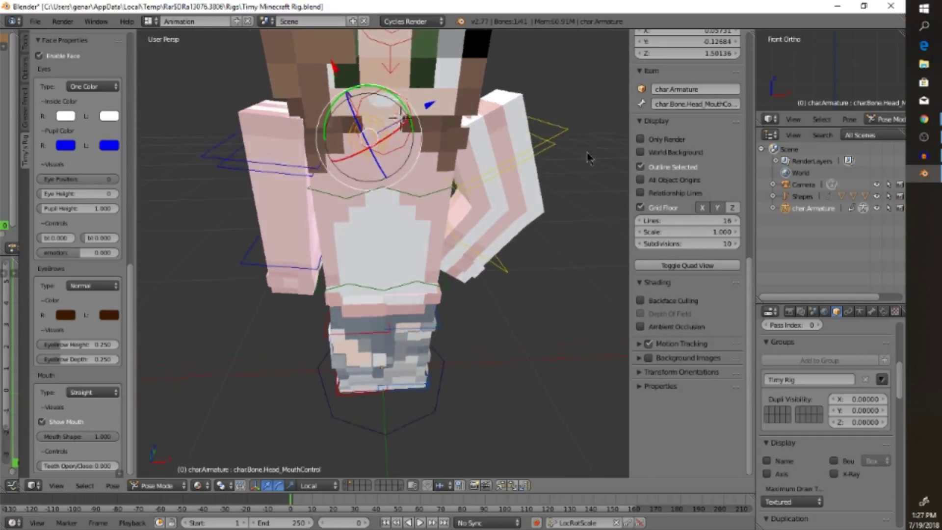
{"action": "middle_click_drag", "start_coordinate": [492, 303], "coordinate": [511, 282]}
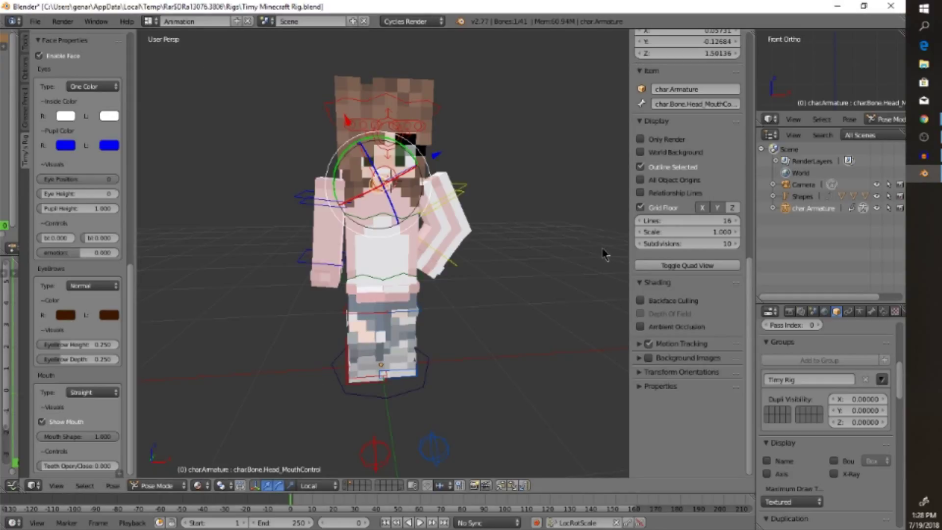
Step: Render a still image of the posed character with the scene's current render settings
{"action": "left_click", "coordinate": [891, 6]}
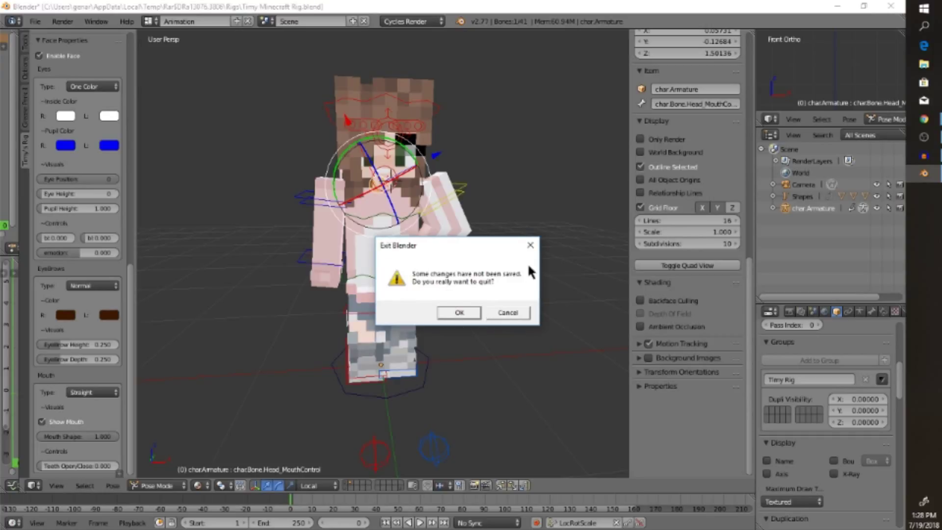
{"action": "left_click", "coordinate": [530, 245]}
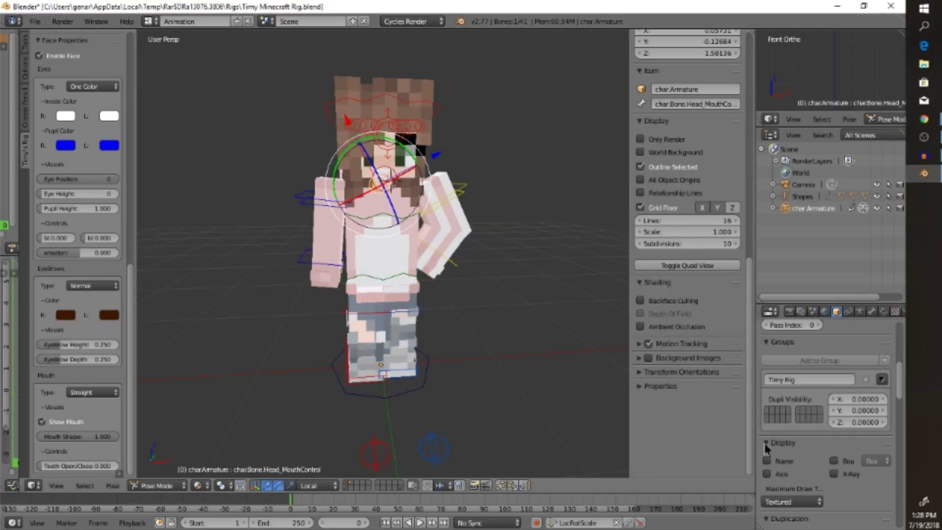
{"action": "left_click", "coordinate": [790, 313]}
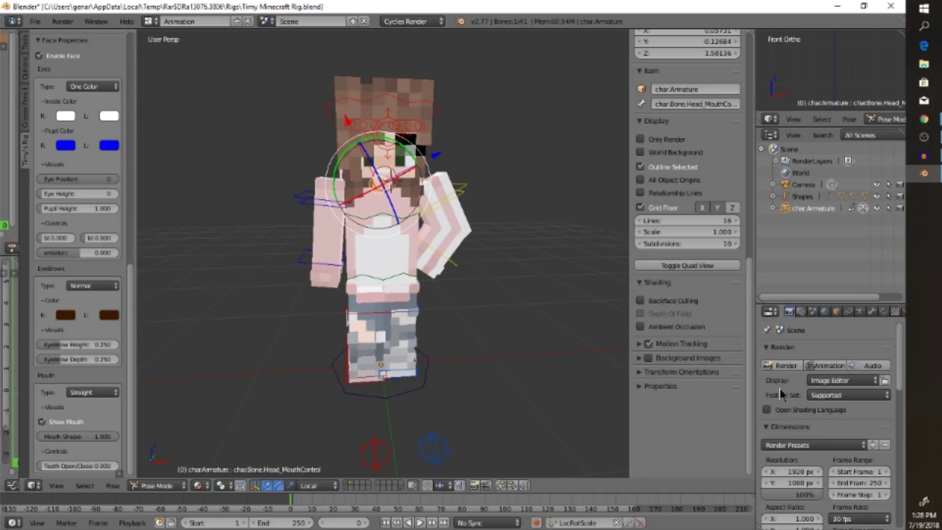
{"action": "left_click", "coordinate": [782, 367]}
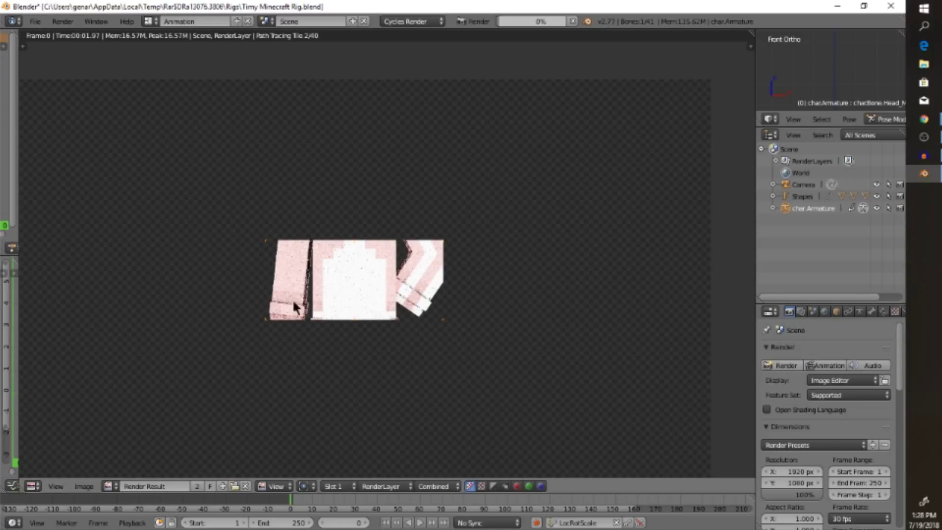
{"action": "mouse_move", "coordinate": [539, 21]}
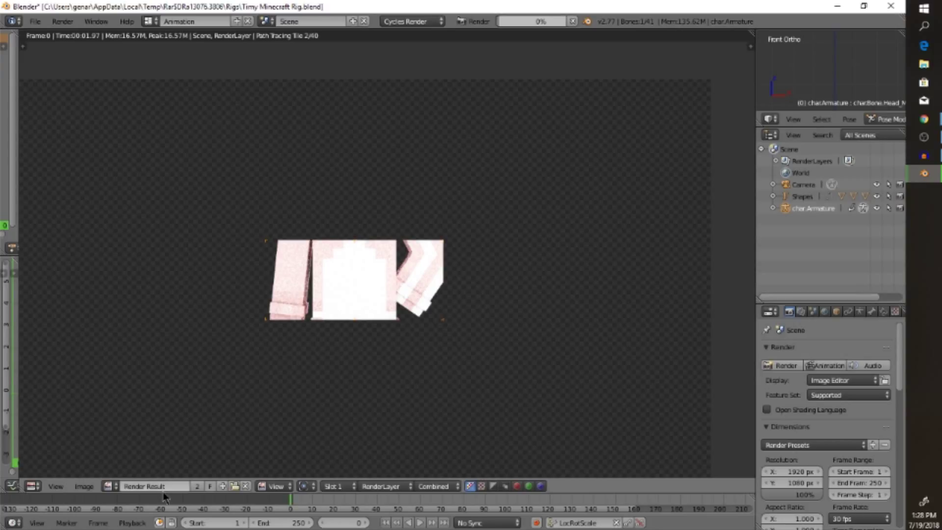
{"action": "left_click", "coordinate": [84, 486]}
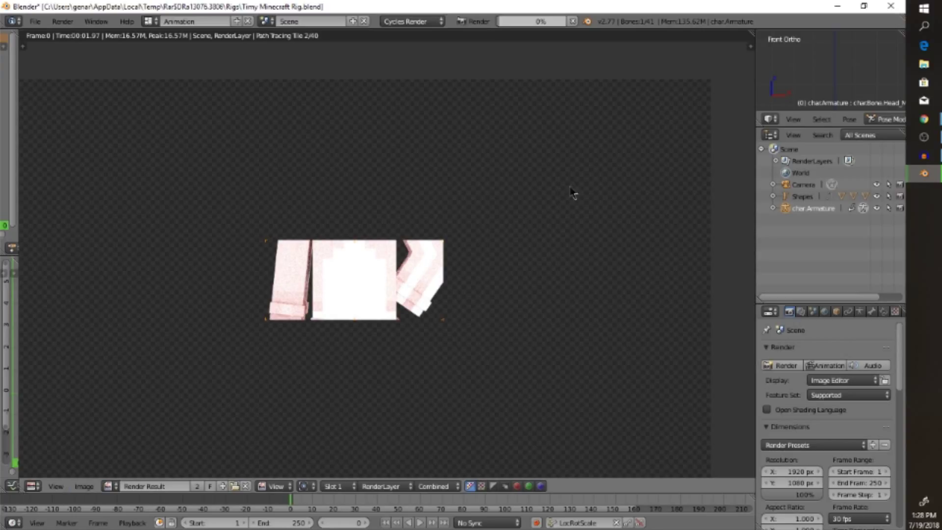
Step: Quit Blender without saving the changes to the rig file
{"action": "left_click", "coordinate": [908, 1]}
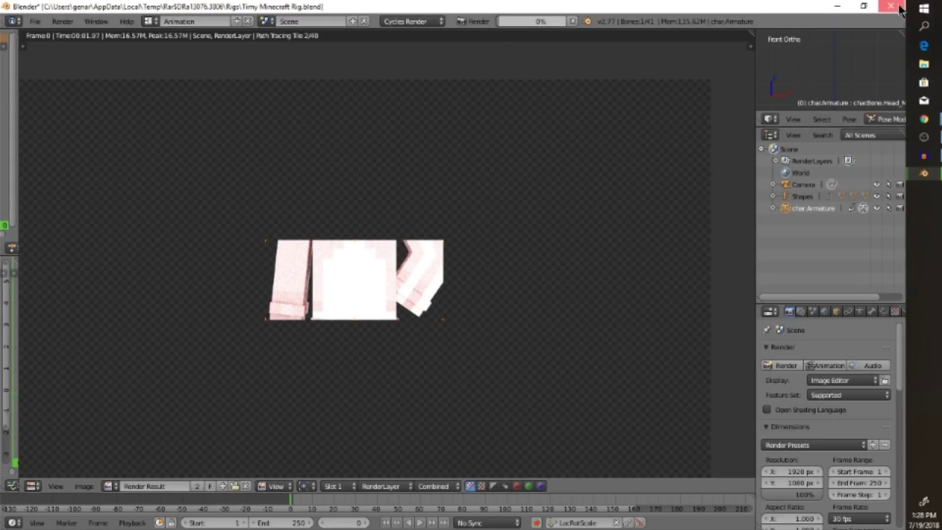
{"action": "left_click", "coordinate": [891, 5]}
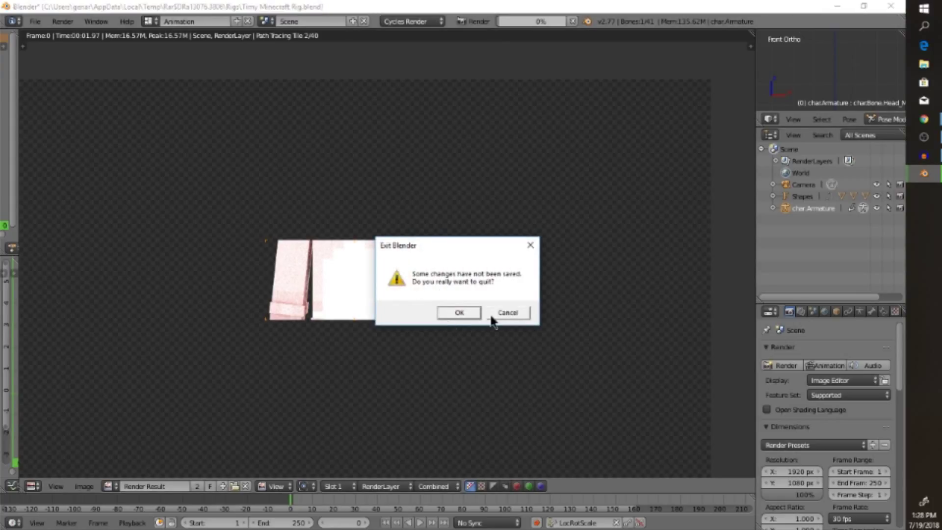
{"action": "left_click", "coordinate": [475, 317]}
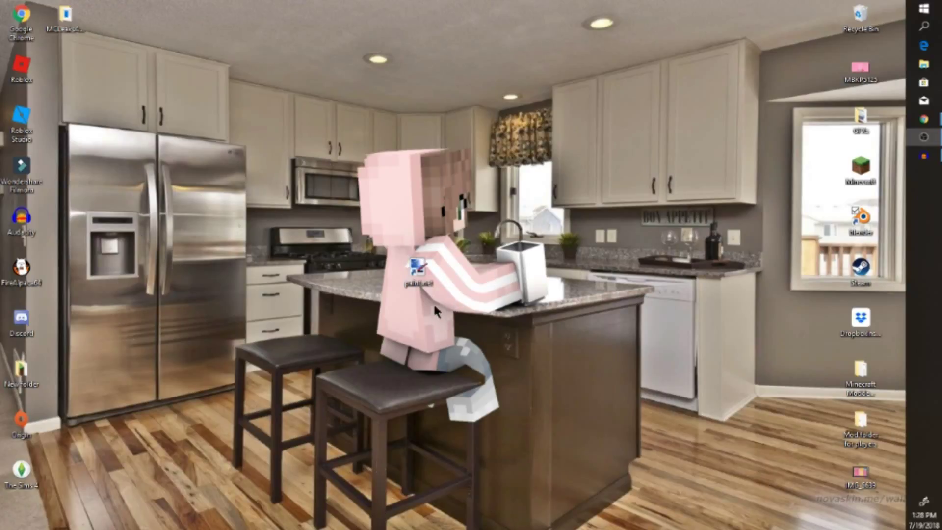
Step: Open paint.net and create a new image 1280 pixels wide and 720 pixels high
{"action": "double_click", "coordinate": [429, 281]}
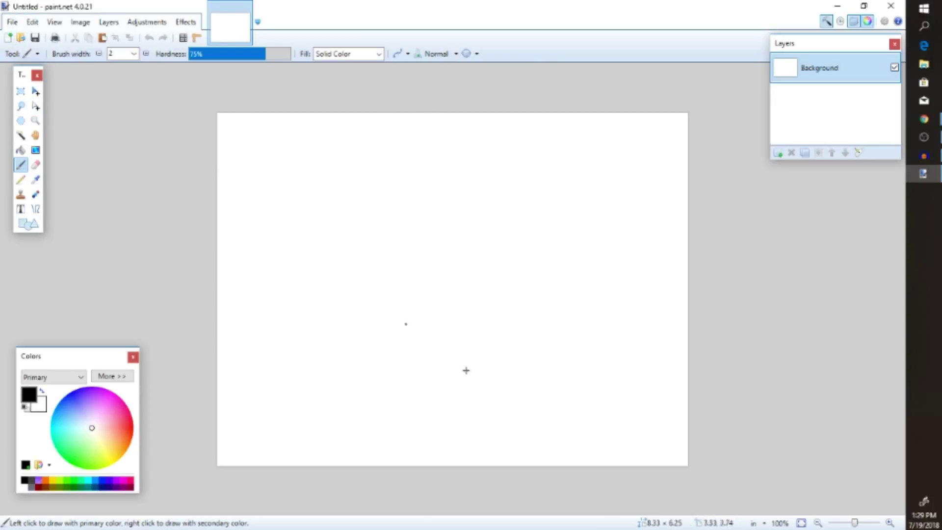
{"action": "left_click", "coordinate": [14, 23]}
{"action": "left_click", "coordinate": [16, 36]}
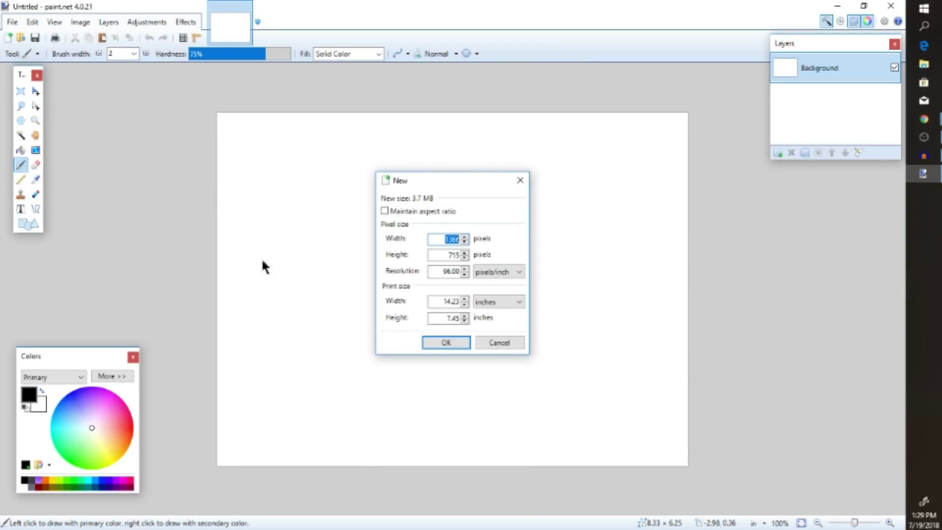
{"action": "key", "text": "BackSpace"}
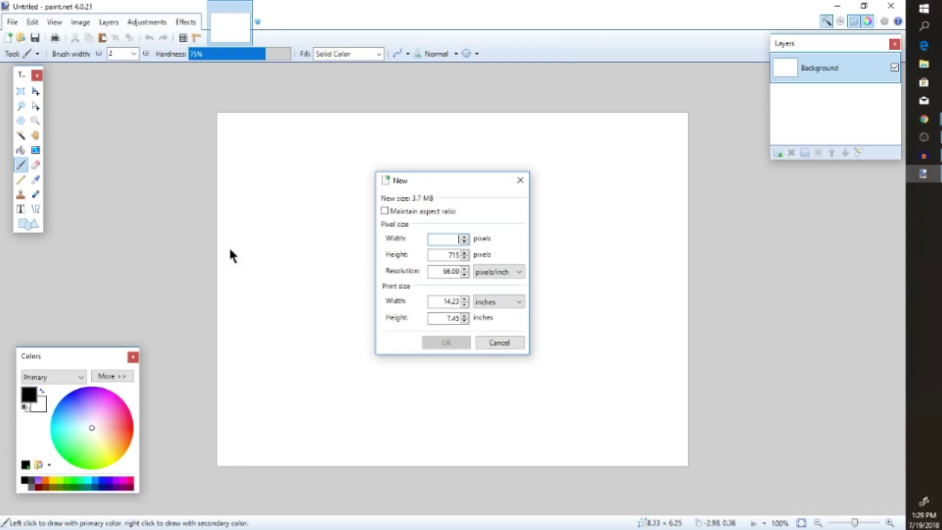
{"action": "type", "text": "280"}
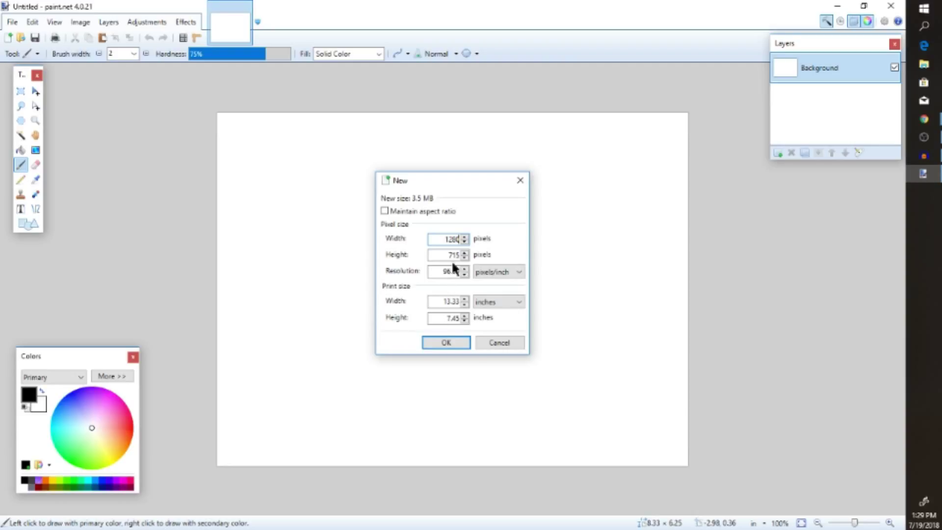
{"action": "left_click_drag", "start_coordinate": [440, 252], "coordinate": [484, 258]}
{"action": "key", "text": "BackSpace"}
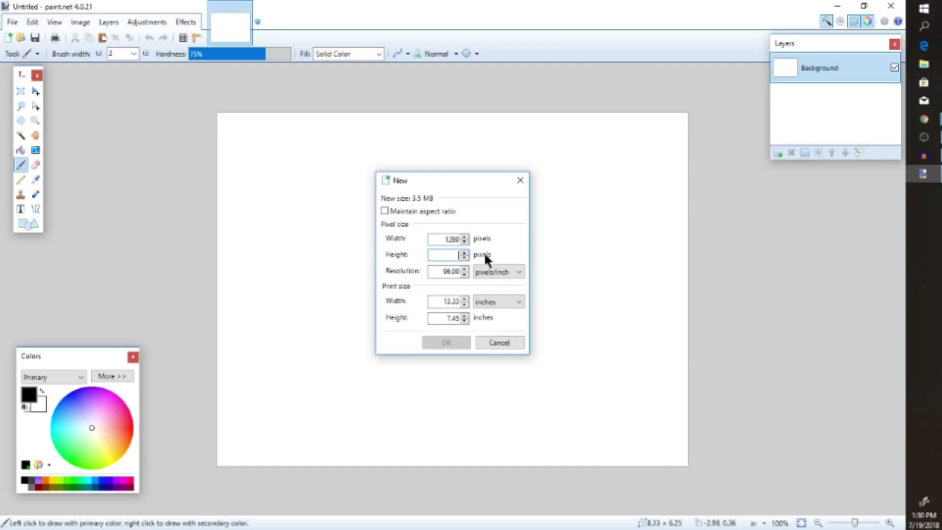
{"action": "type", "text": "720"}
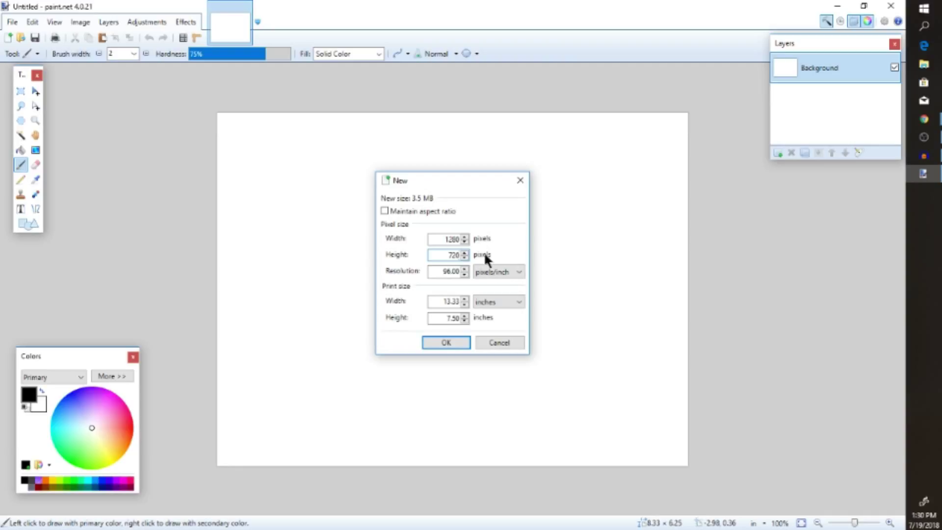
{"action": "left_click", "coordinate": [447, 340]}
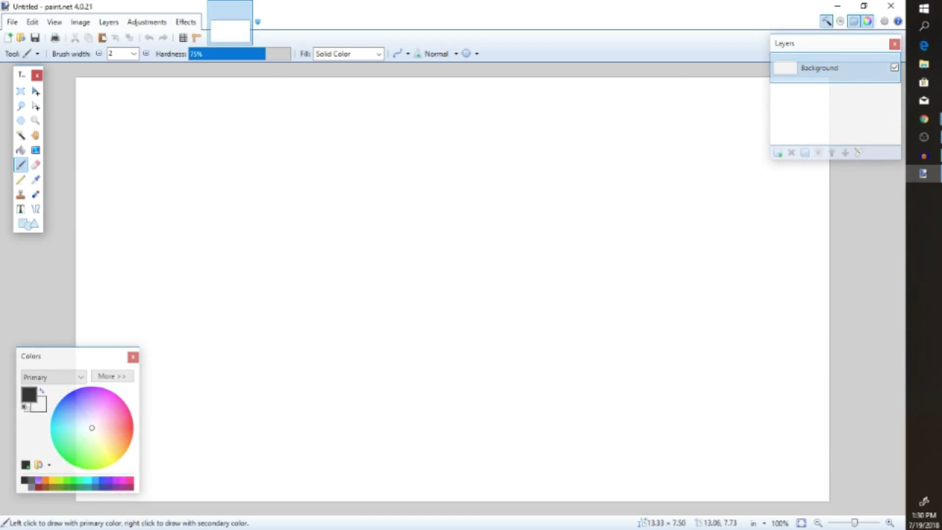
Step: Choose a light pink primary color and fill the whole background layer with it using the Paint Bucket
{"action": "left_click_drag", "start_coordinate": [854, 525], "coordinate": [852, 524]}
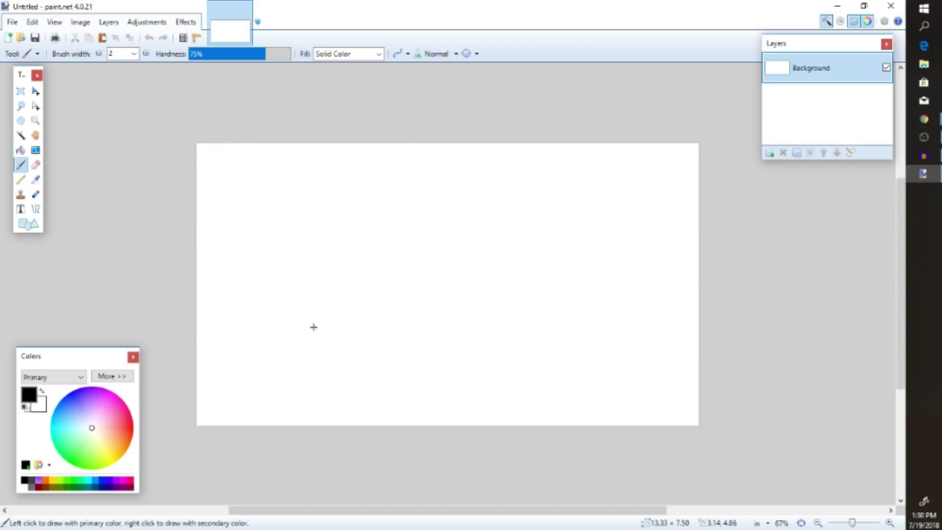
{"action": "left_click_drag", "start_coordinate": [97, 427], "coordinate": [99, 413]}
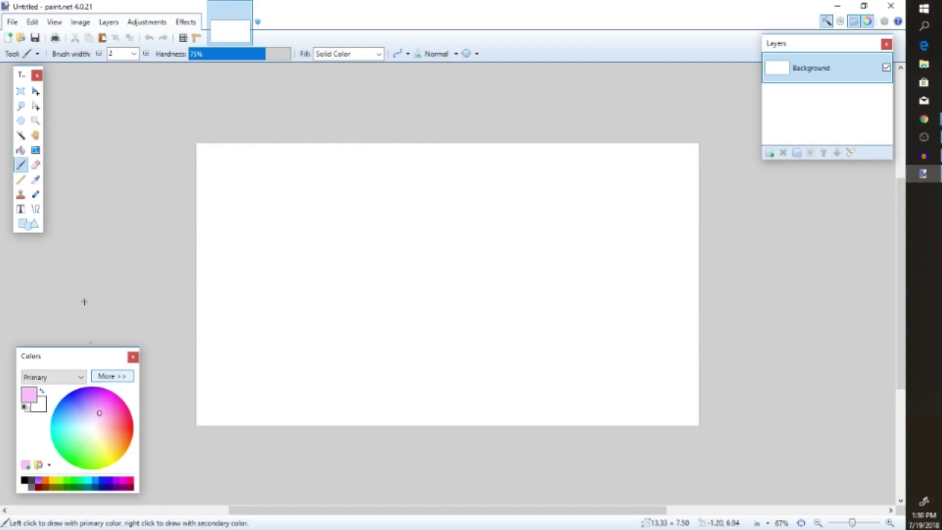
{"action": "left_click", "coordinate": [20, 150]}
{"action": "left_click", "coordinate": [348, 204]}
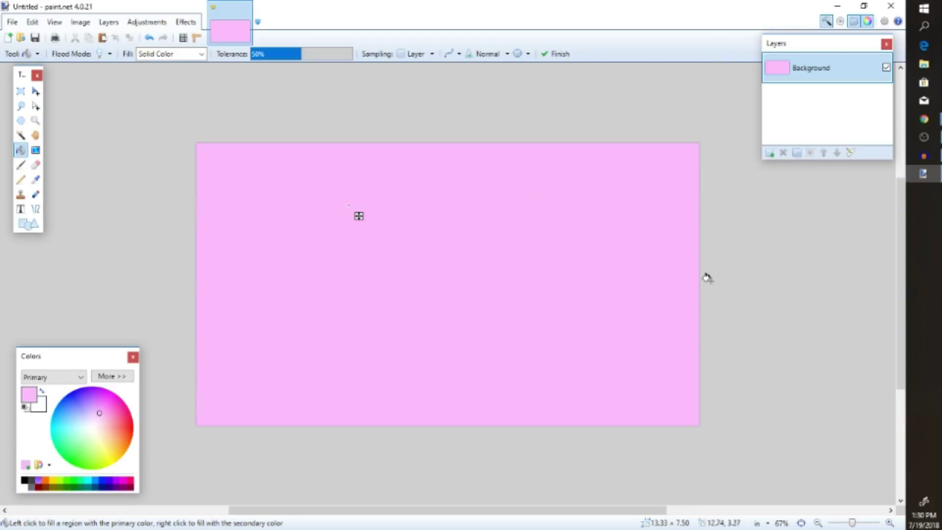
Step: Add a new layer above the background and paste the copied Minecraft landscape onto it, keeping the canvas size
{"action": "left_click", "coordinate": [770, 153]}
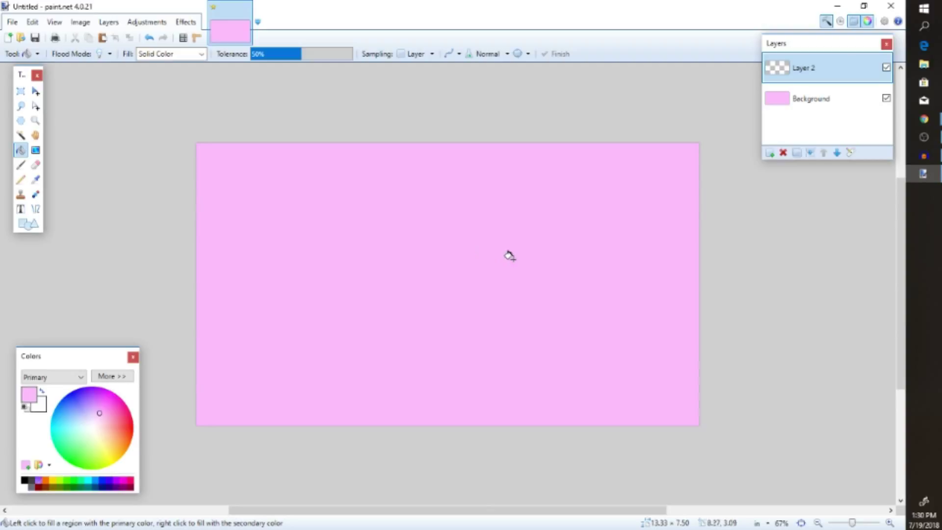
{"action": "left_click", "coordinate": [36, 91]}
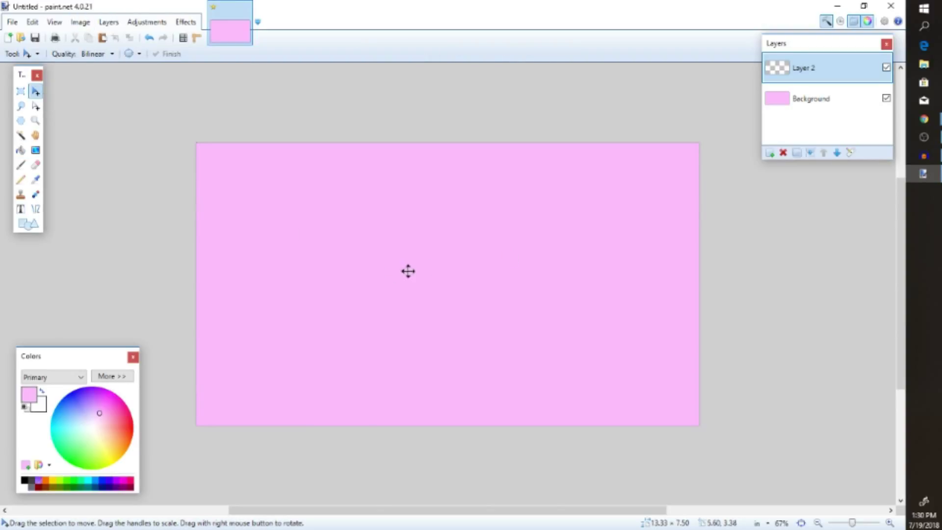
{"action": "key", "text": "ctrl+v"}
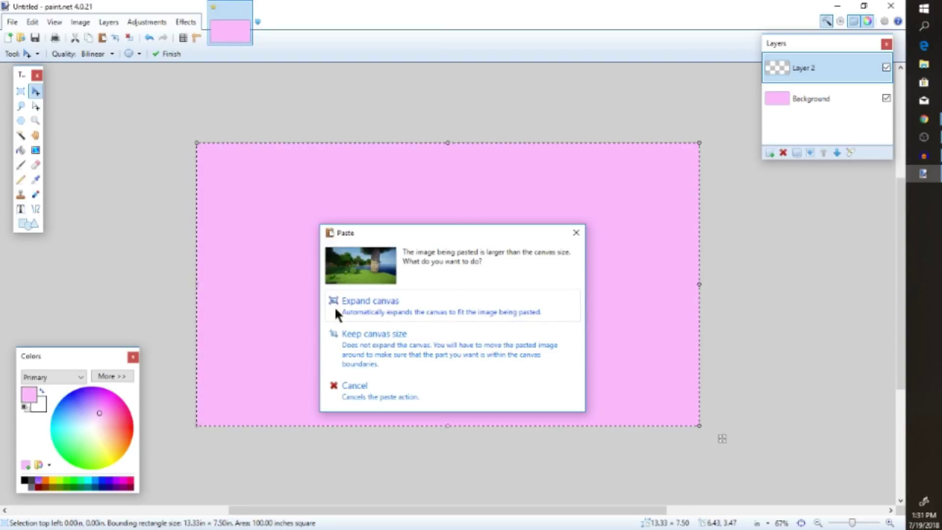
{"action": "left_click", "coordinate": [372, 350]}
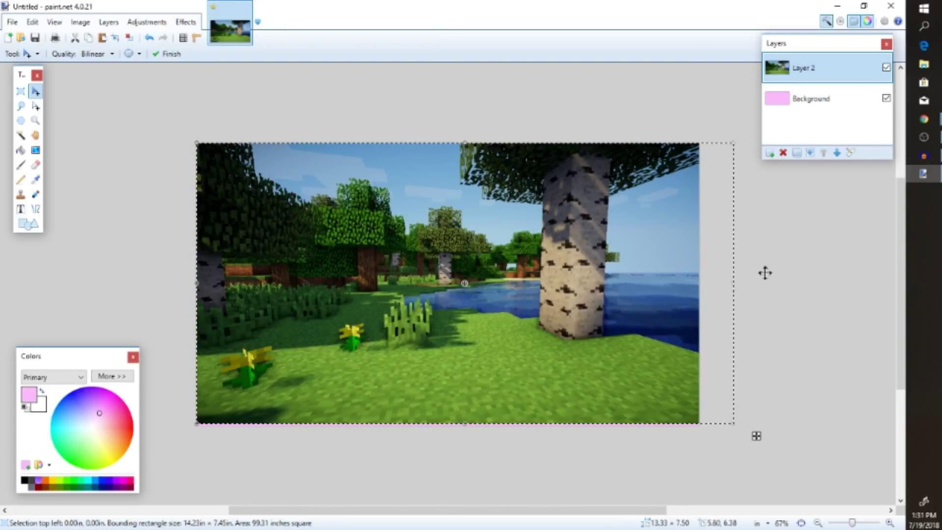
Step: Enlarge the pasted landscape to about 16.15 × 8.45 inches, position it so it covers the whole canvas, and deselect it
{"action": "left_click_drag", "start_coordinate": [558, 333], "coordinate": [578, 369]}
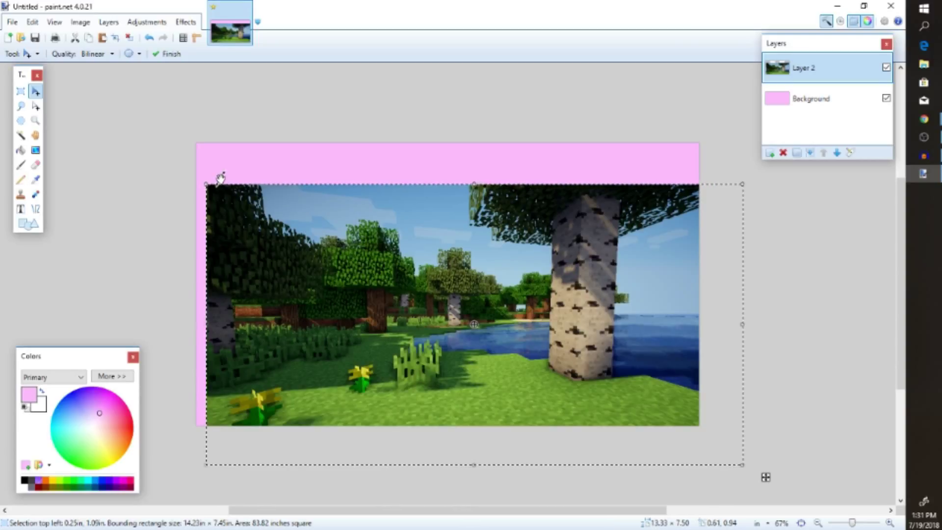
{"action": "left_click_drag", "start_coordinate": [208, 187], "coordinate": [134, 118]}
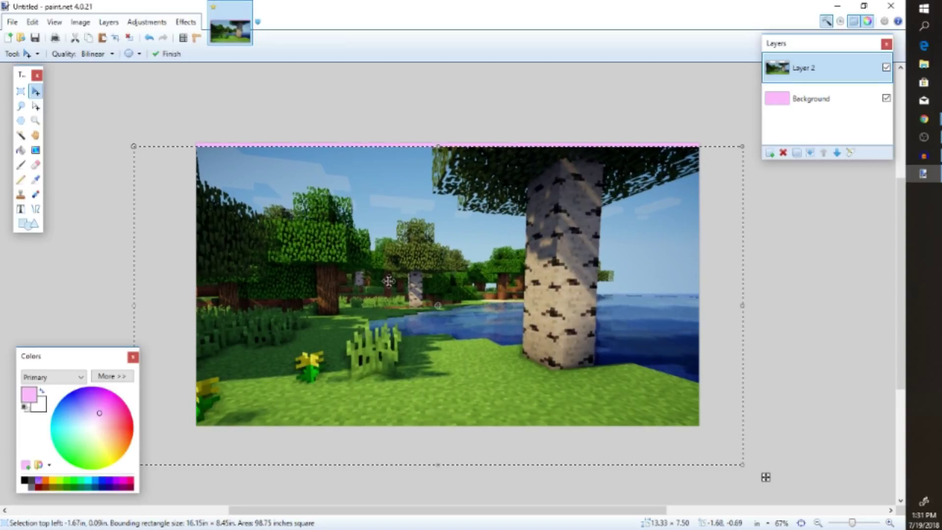
{"action": "left_click_drag", "start_coordinate": [391, 284], "coordinate": [397, 273]}
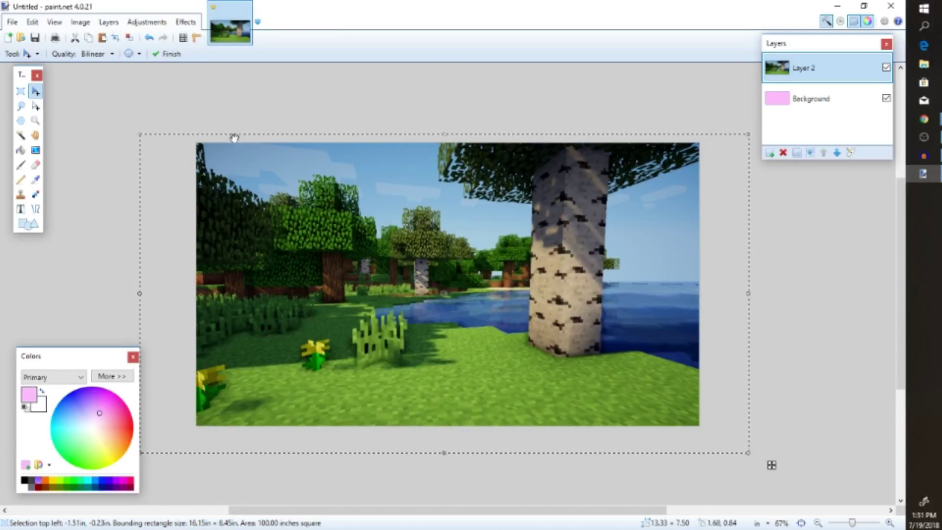
{"action": "left_click", "coordinate": [30, 23]}
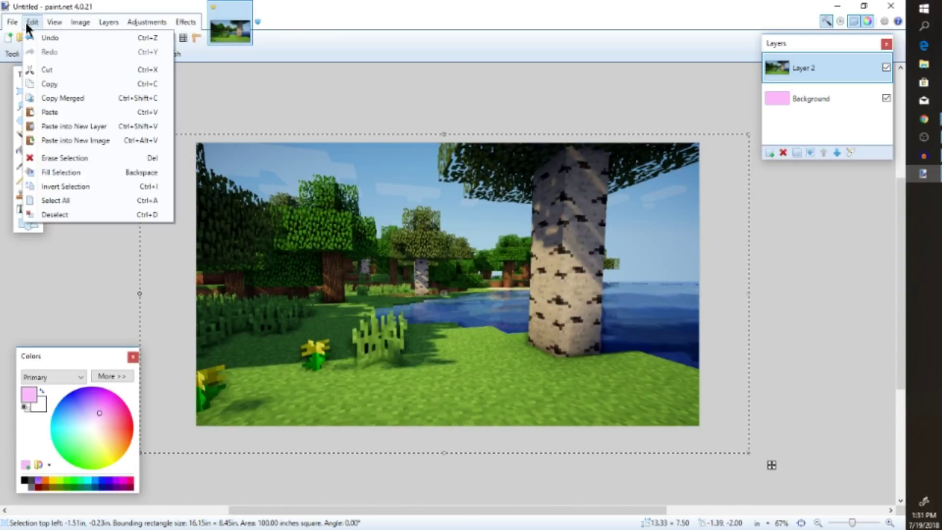
{"action": "left_click", "coordinate": [74, 215]}
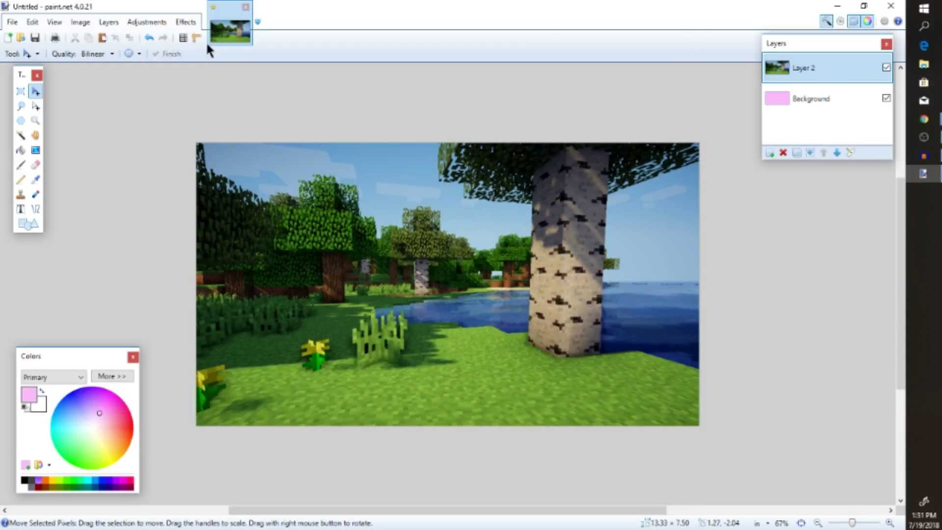
Step: Apply a Gaussian Blur with a radius of 23 to the landscape layer
{"action": "left_click", "coordinate": [193, 24]}
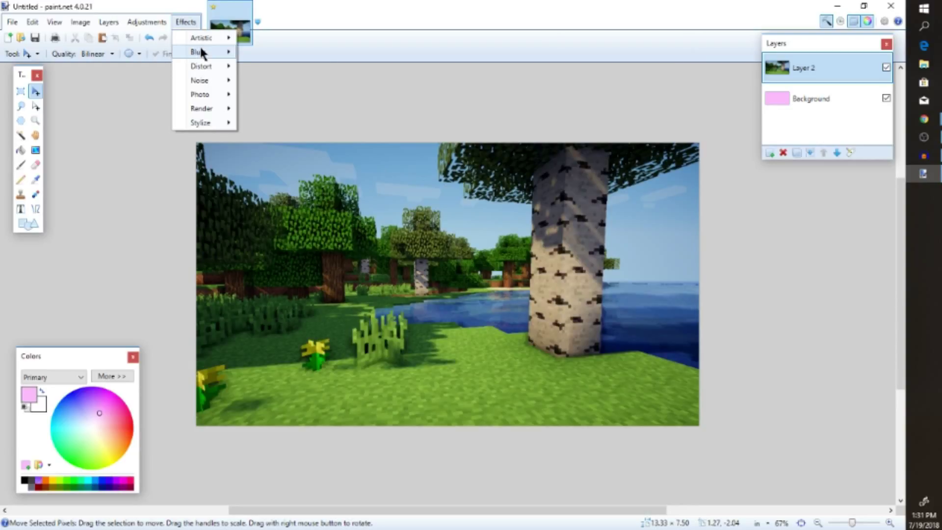
{"action": "mouse_move", "coordinate": [201, 52]}
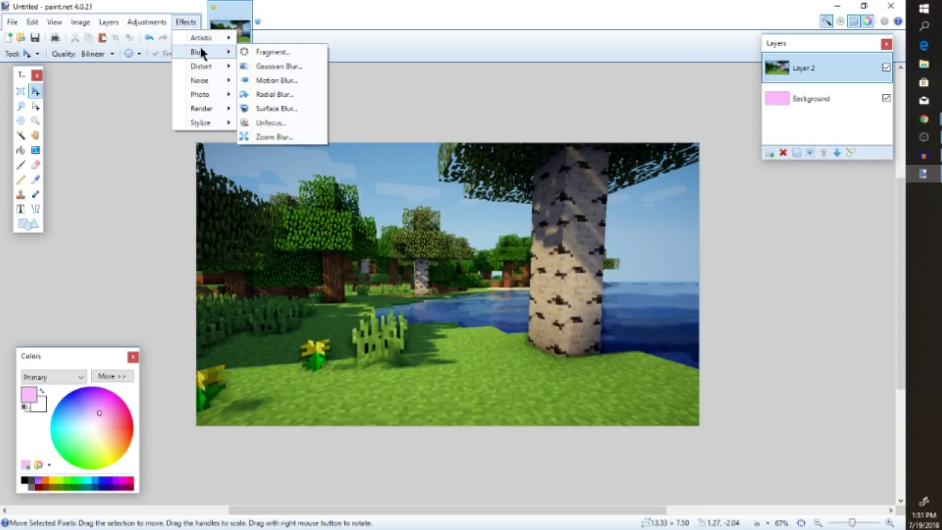
{"action": "left_click", "coordinate": [305, 66]}
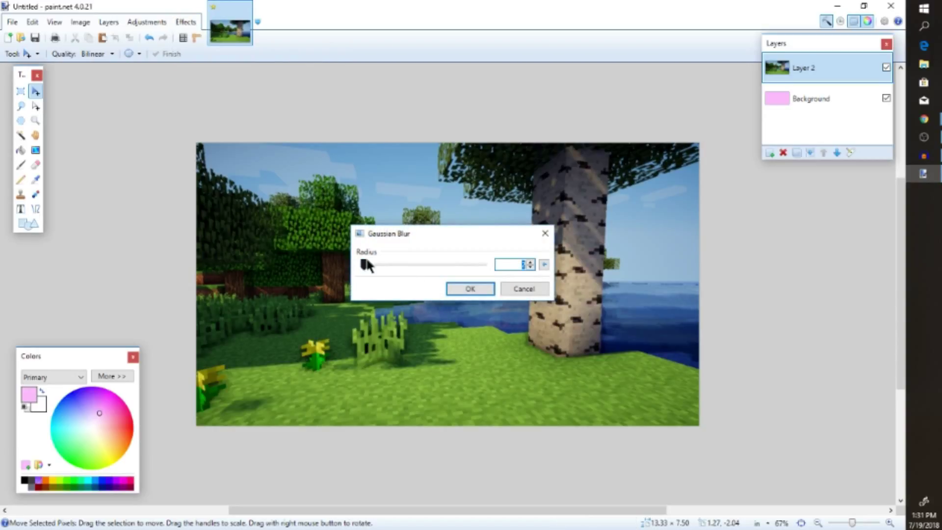
{"action": "left_click_drag", "start_coordinate": [363, 265], "coordinate": [407, 267]}
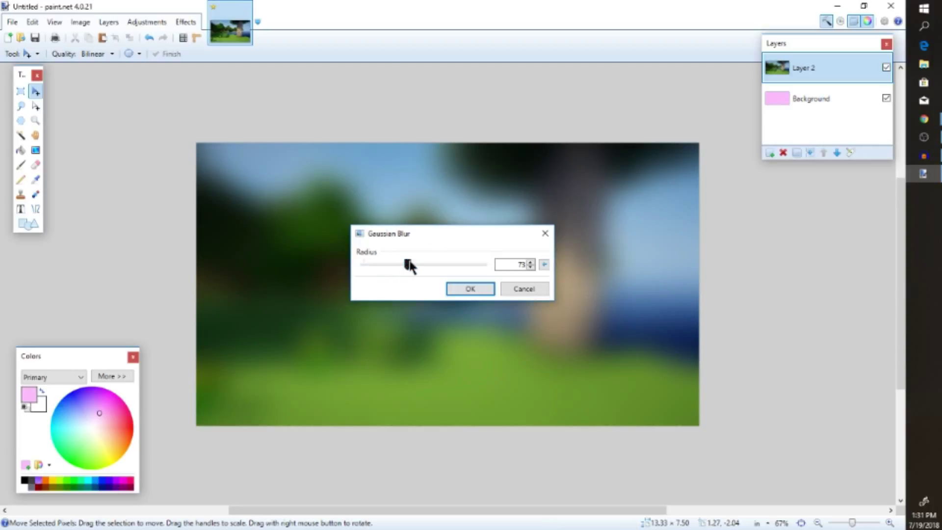
{"action": "left_click_drag", "start_coordinate": [409, 265], "coordinate": [381, 270]}
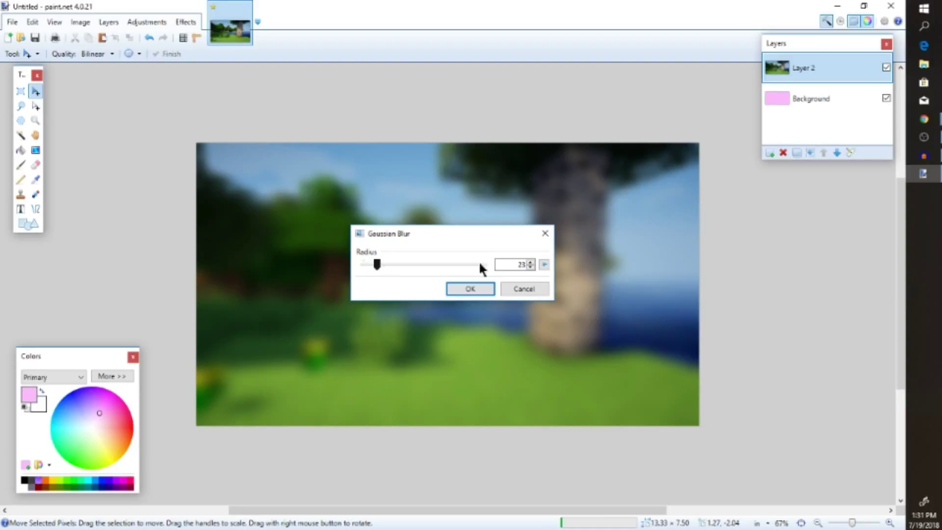
{"action": "left_click", "coordinate": [457, 286]}
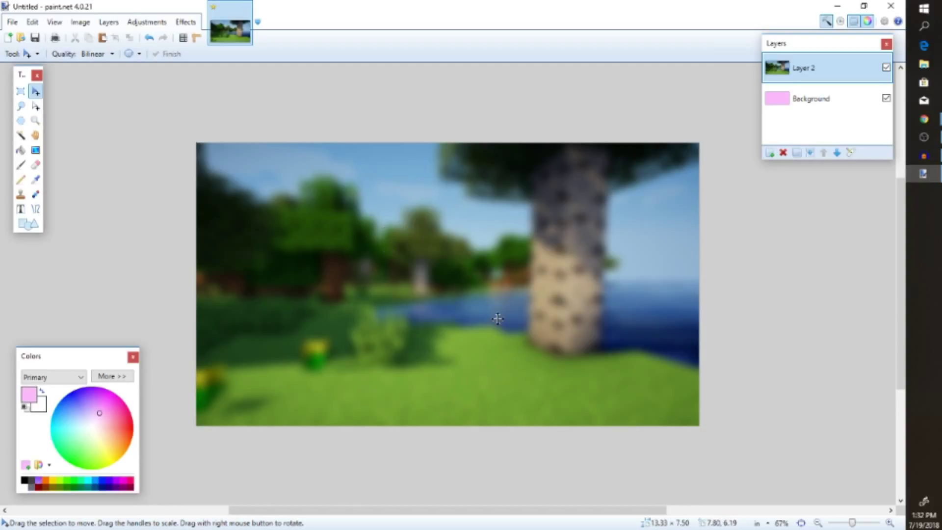
Step: Hide the pink Background layer and delete it
{"action": "left_click", "coordinate": [890, 101]}
{"action": "left_click", "coordinate": [887, 99]}
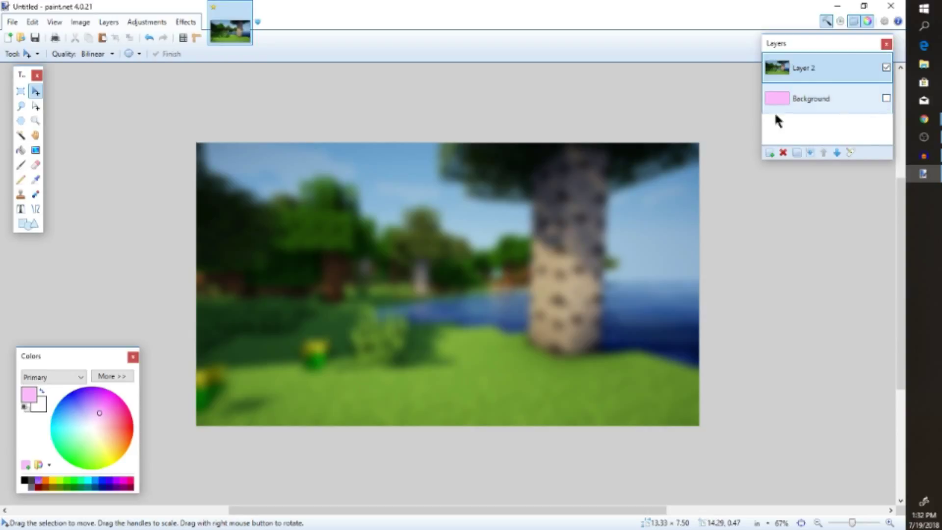
{"action": "left_click", "coordinate": [776, 135]}
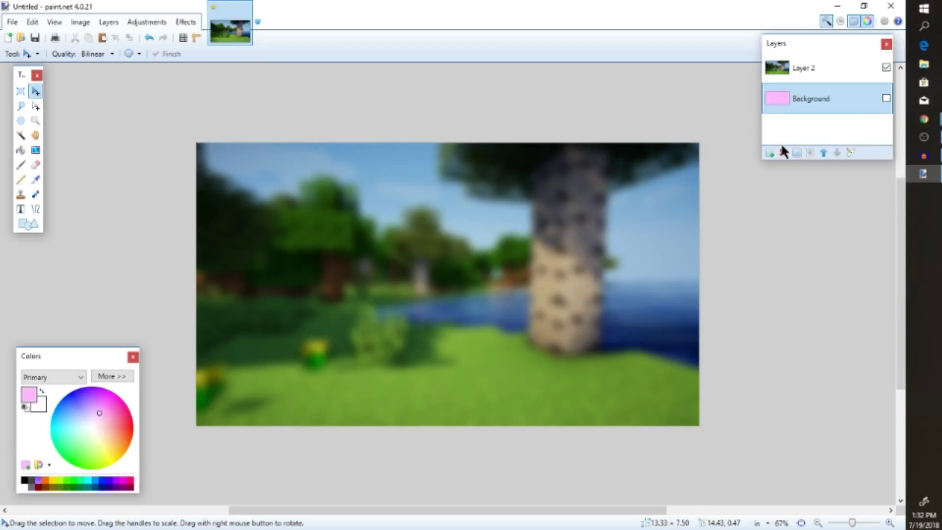
{"action": "left_click", "coordinate": [783, 153]}
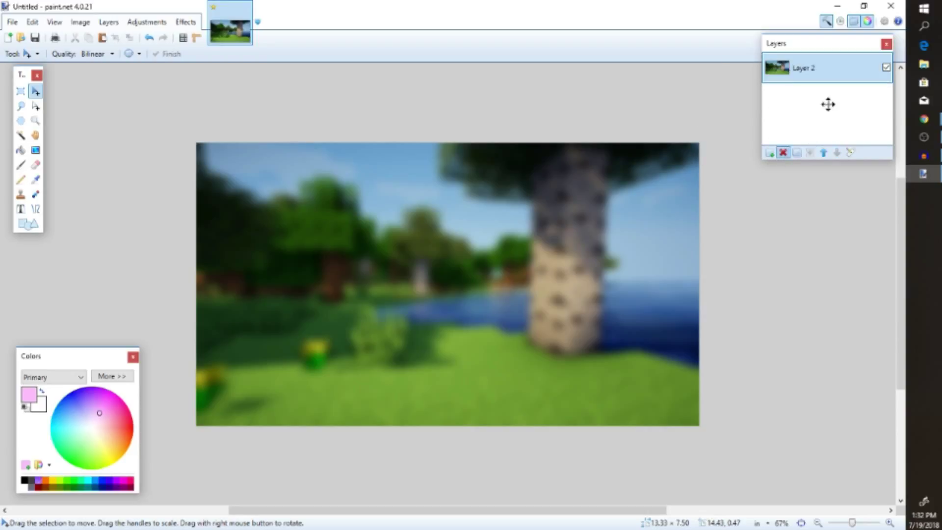
{"action": "left_click", "coordinate": [160, 21]}
{"action": "mouse_move", "coordinate": [186, 29]}
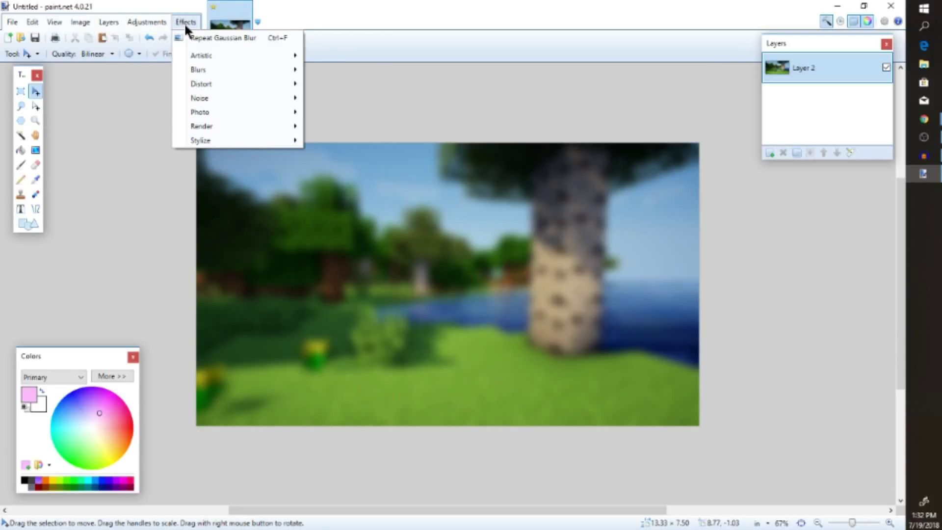
{"action": "left_click", "coordinate": [111, 21]}
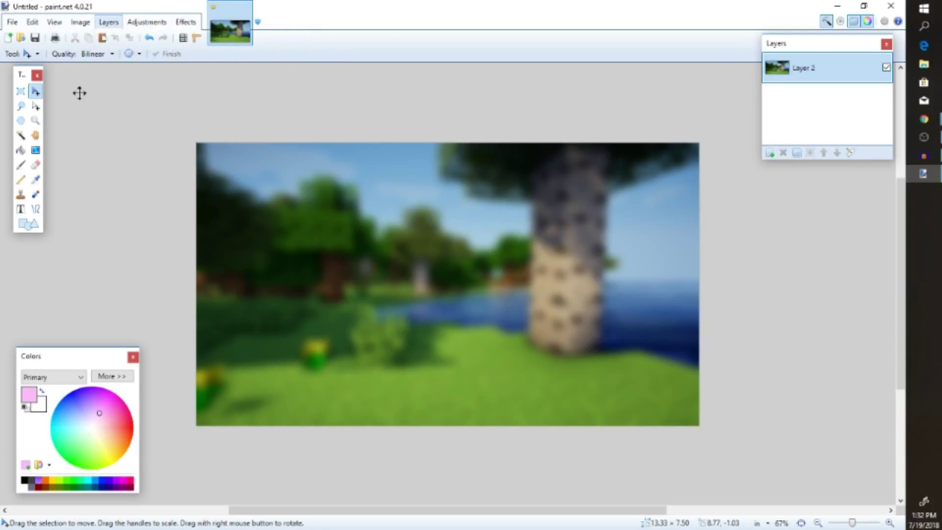
Step: Make white the primary color and draw a rectangle outline about 12.55 × 6.82 inches just inside the image edges
{"action": "left_click", "coordinate": [29, 223]}
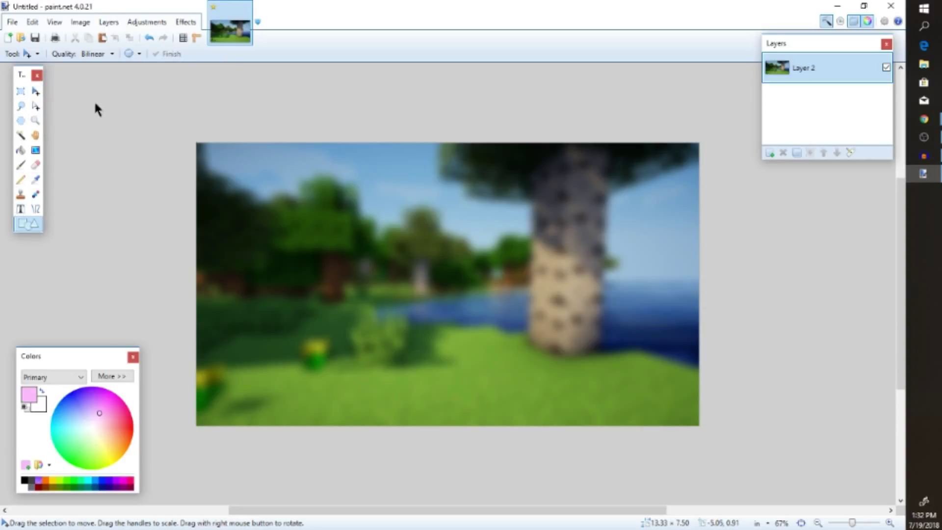
{"action": "left_click", "coordinate": [28, 223]}
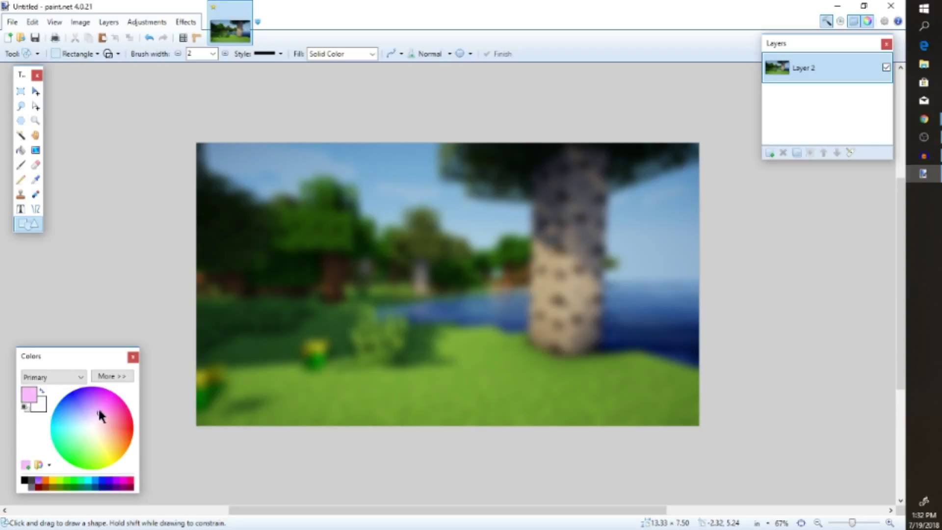
{"action": "left_click", "coordinate": [42, 391]}
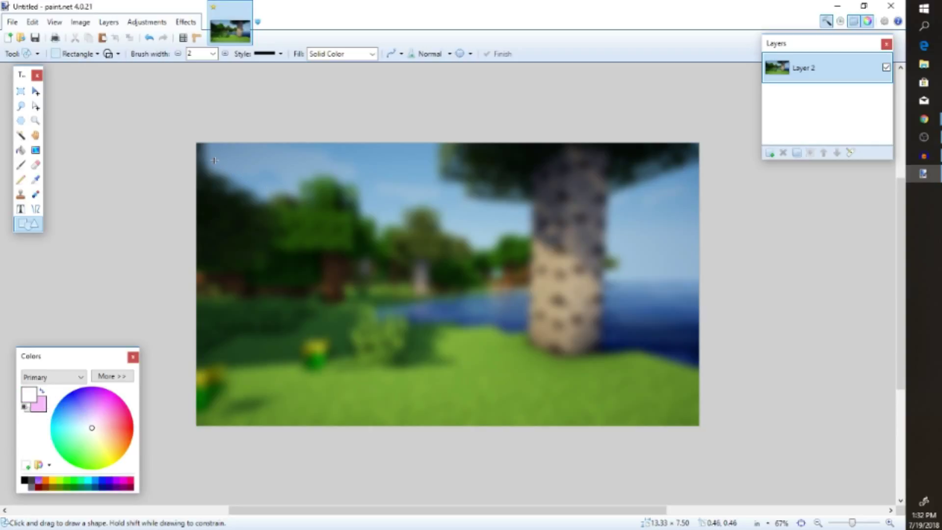
{"action": "left_click_drag", "start_coordinate": [212, 155], "coordinate": [685, 412]}
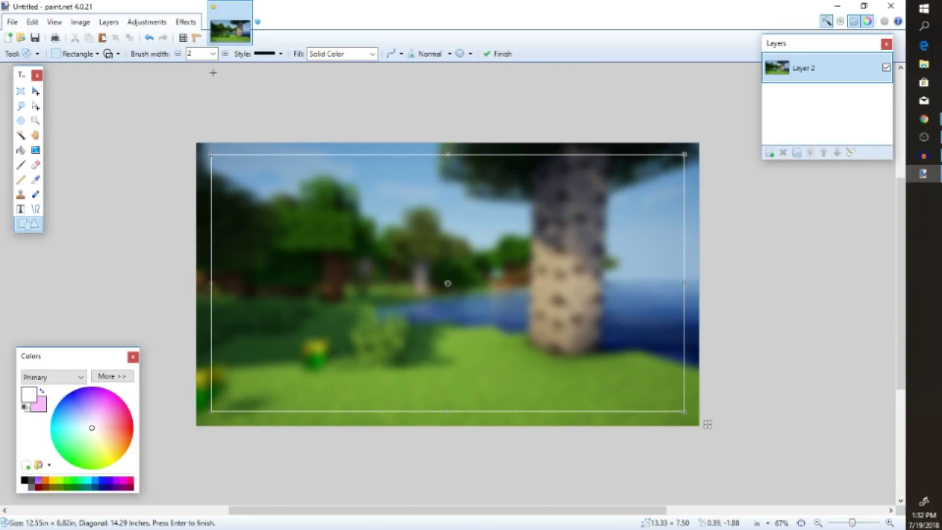
Step: Try brush widths of 6 and 25 on the white rectangle outline
{"action": "left_click", "coordinate": [213, 54]}
{"action": "left_click", "coordinate": [205, 97]}
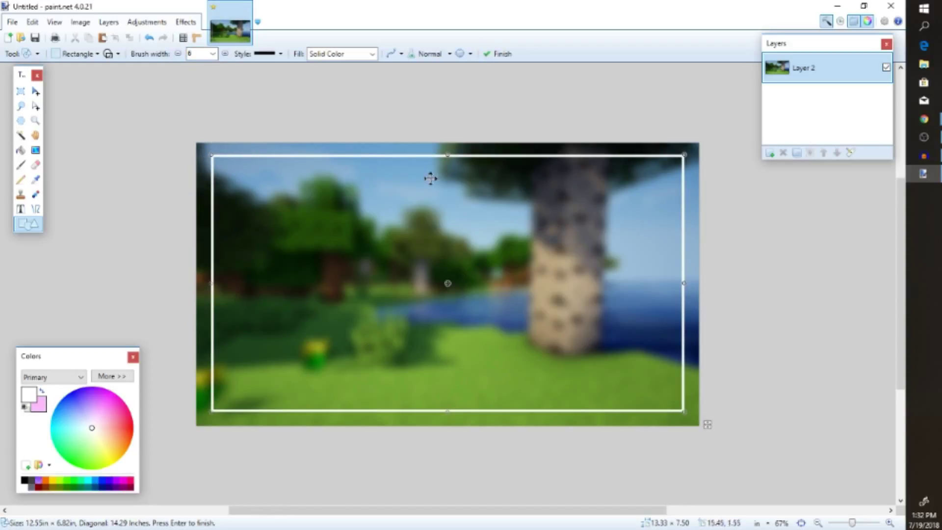
{"action": "left_click", "coordinate": [211, 54]}
{"action": "scroll", "coordinate": [210, 143], "scroll_direction": "up", "scroll_amount": 5}
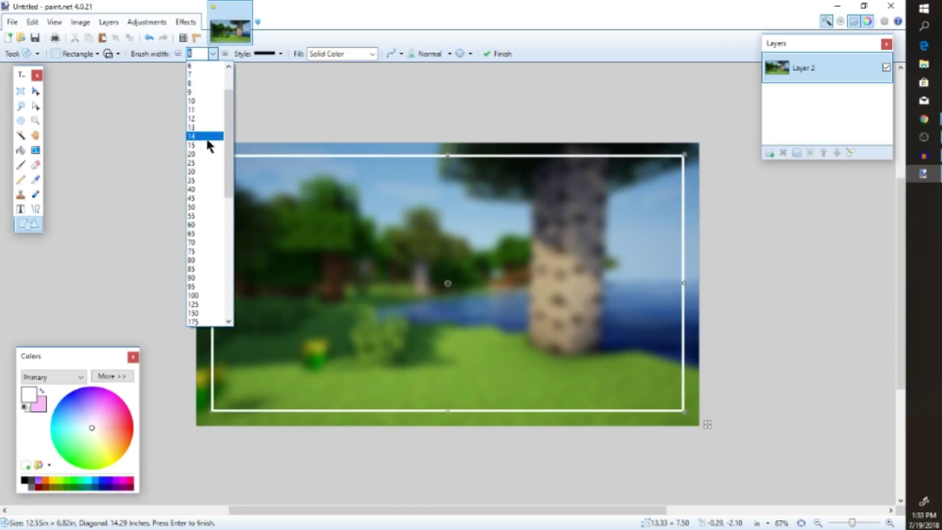
{"action": "left_click", "coordinate": [210, 165]}
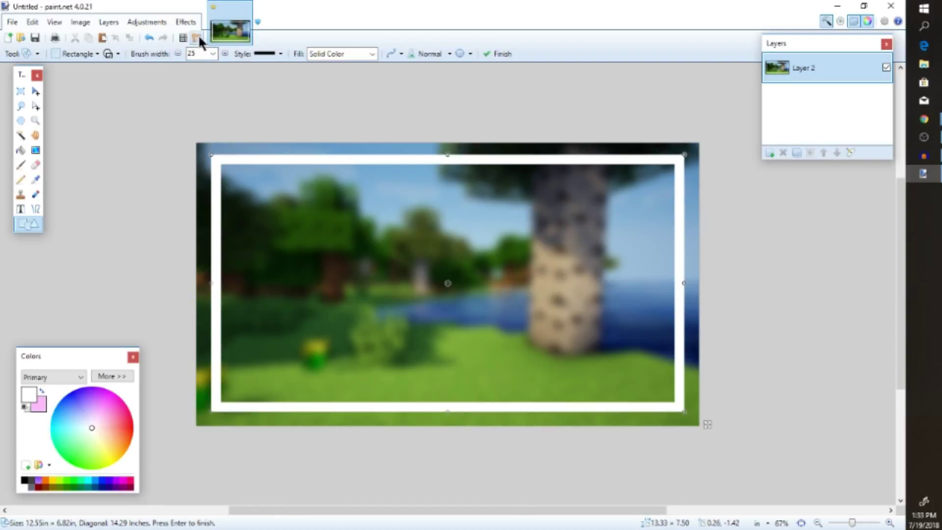
Step: Set the rectangle outline's brush width to 12 and finish the shape
{"action": "left_click", "coordinate": [212, 54]}
{"action": "scroll", "coordinate": [199, 131], "scroll_direction": "up", "scroll_amount": 2}
{"action": "scroll", "coordinate": [200, 130], "scroll_direction": "up", "scroll_amount": 2}
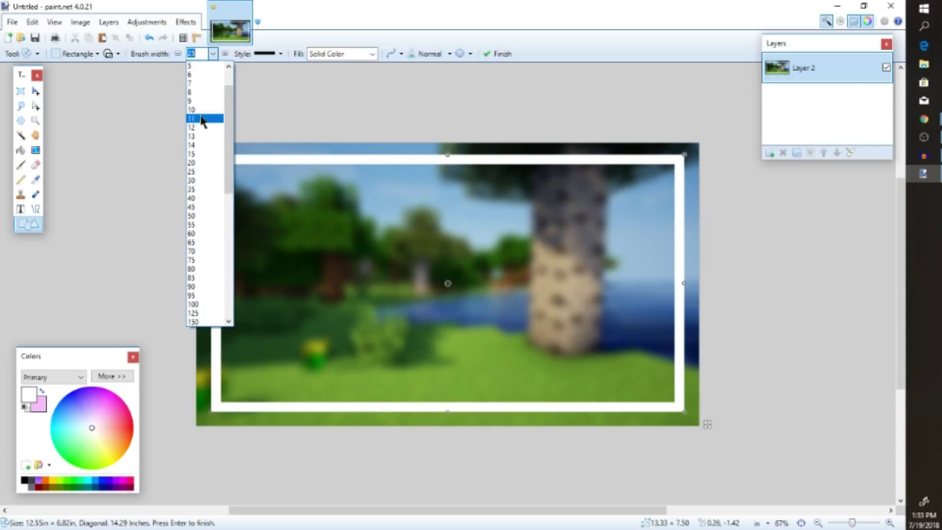
{"action": "left_click", "coordinate": [200, 126]}
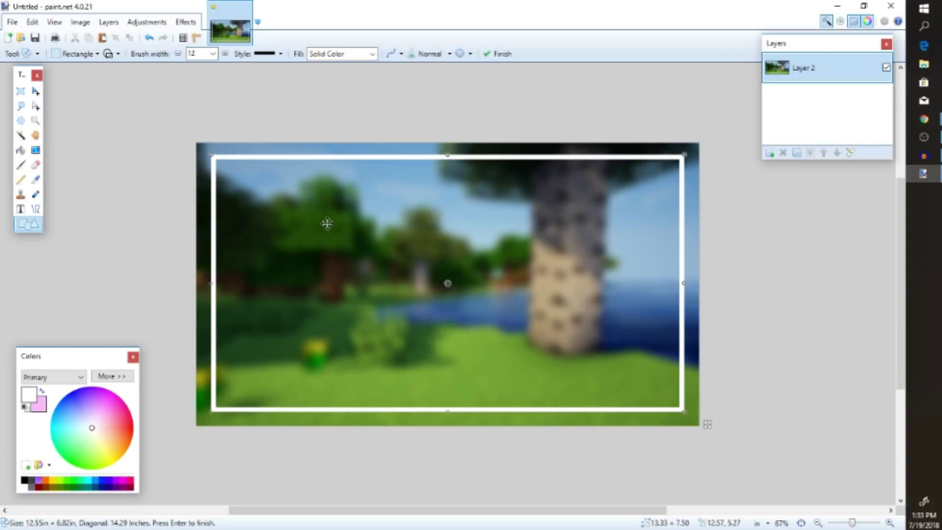
{"action": "key", "text": "Return"}
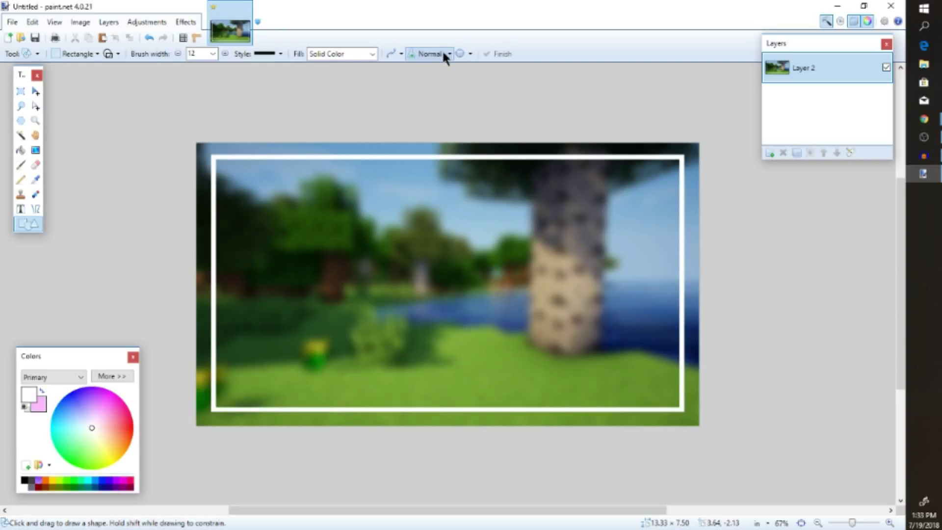
{"action": "left_click", "coordinate": [372, 53]}
{"action": "scroll", "coordinate": [379, 58], "scroll_direction": "up", "scroll_amount": 1}
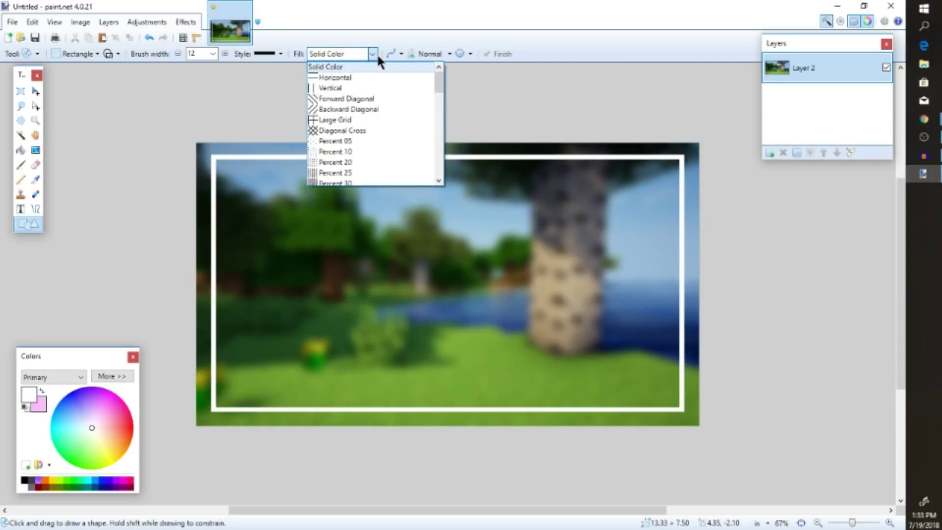
{"action": "left_click", "coordinate": [372, 54]}
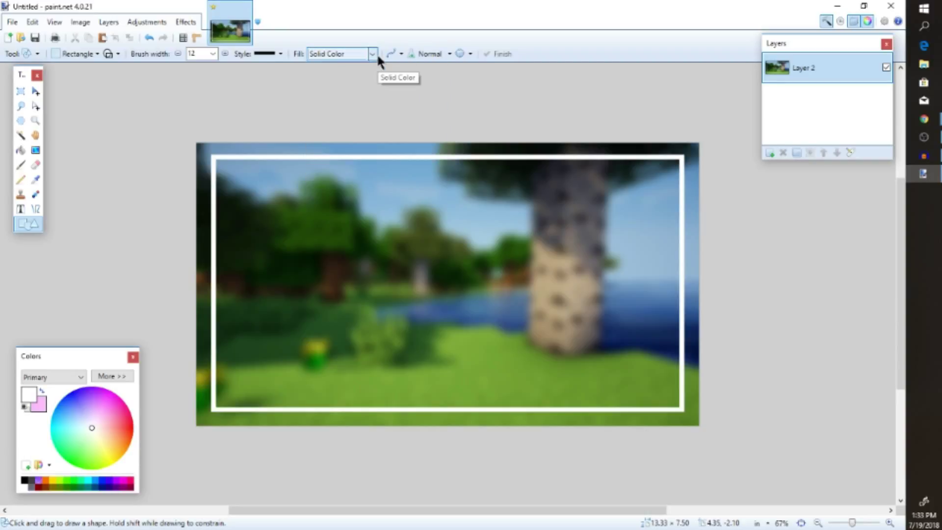
{"action": "left_click", "coordinate": [278, 54]}
{"action": "left_click", "coordinate": [278, 54]}
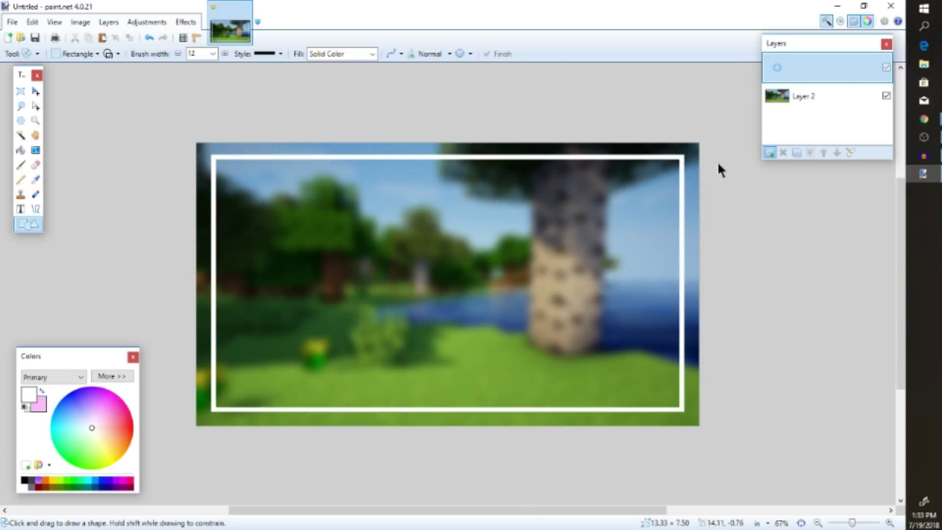
Step: Copy the Banner image from the GFXs folder in File Explorer, then return to paint.net and activate the Move Selected Pixels tool
{"action": "left_click", "coordinate": [923, 64]}
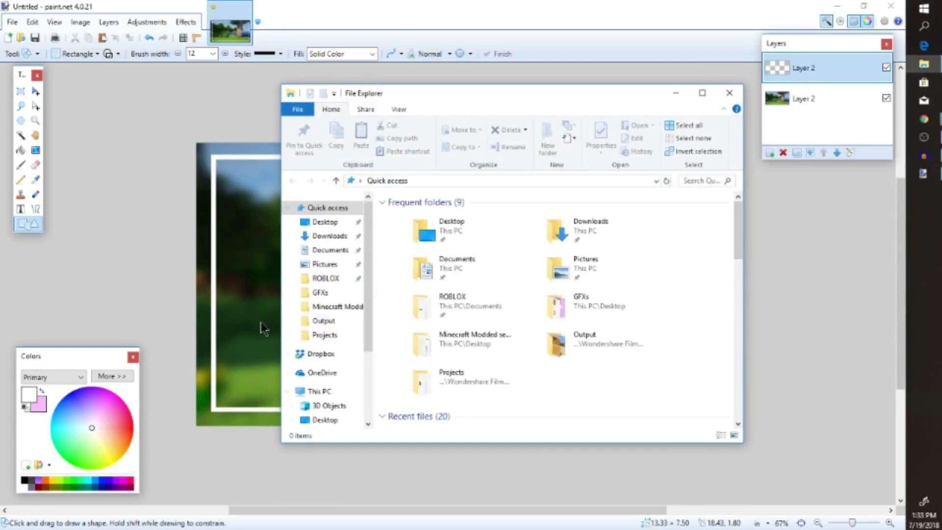
{"action": "left_click", "coordinate": [341, 295]}
{"action": "left_click", "coordinate": [484, 302]}
{"action": "scroll", "coordinate": [486, 295], "scroll_direction": "down", "scroll_amount": 10}
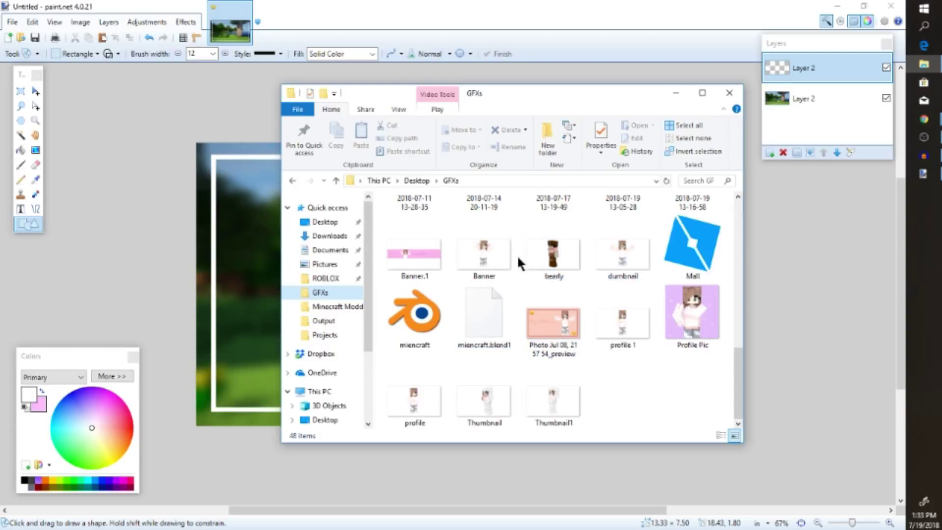
{"action": "left_click", "coordinate": [499, 264]}
{"action": "left_click_drag", "start_coordinate": [499, 265], "coordinate": [467, 265]}
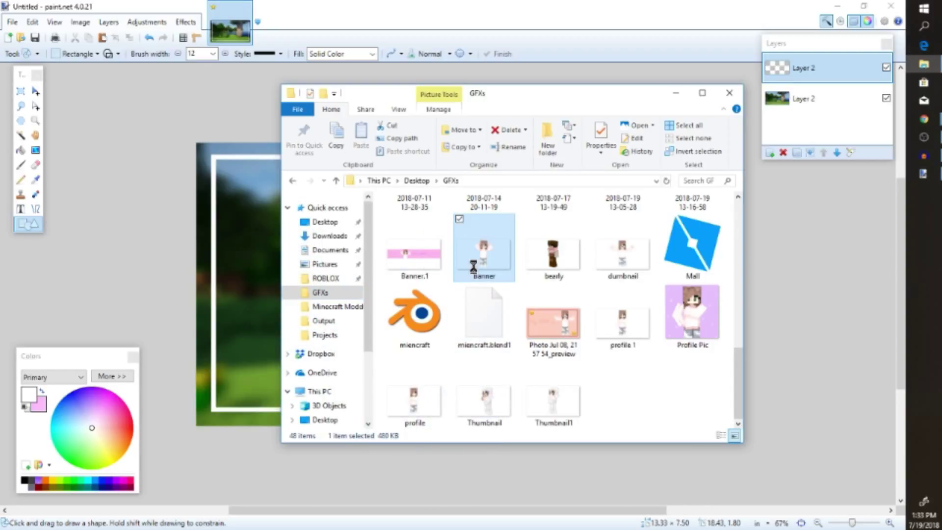
{"action": "right_click", "coordinate": [474, 274]}
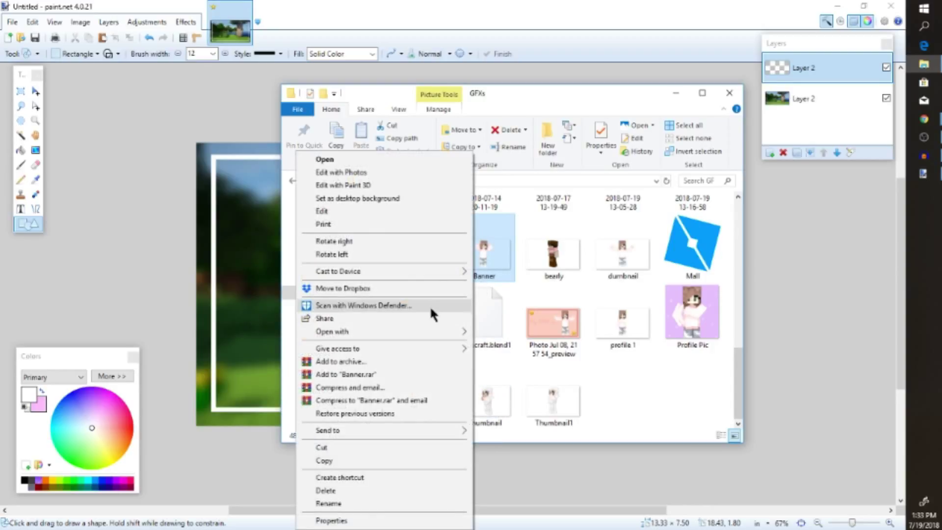
{"action": "left_click", "coordinate": [353, 462]}
{"action": "left_click", "coordinate": [676, 97]}
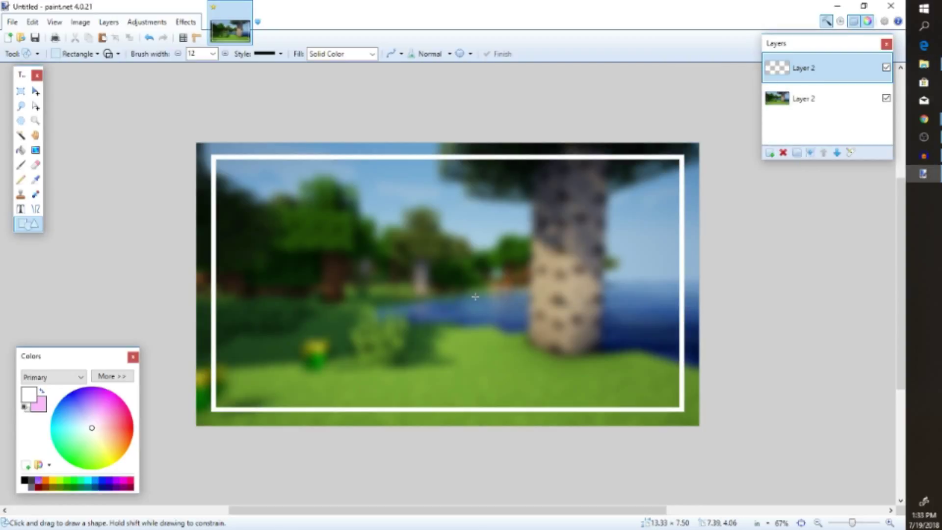
{"action": "left_click", "coordinate": [34, 92]}
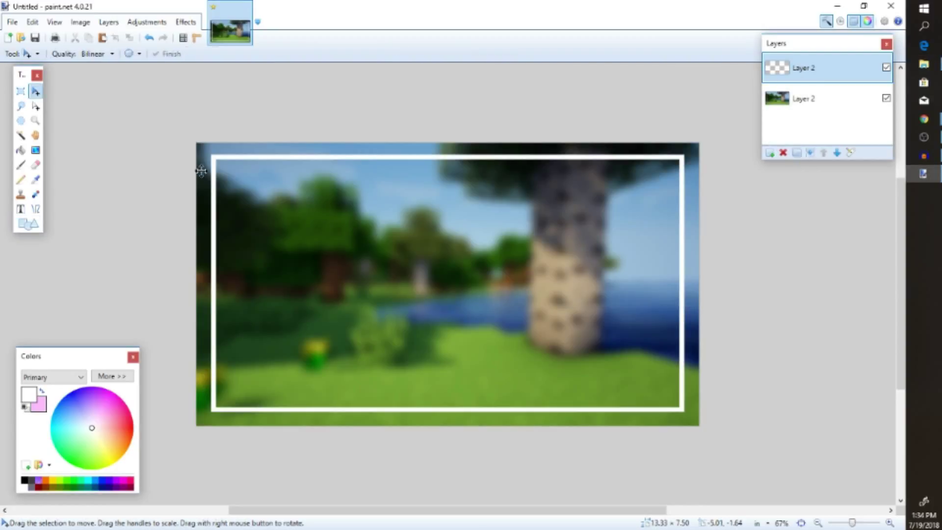
Step: Paste the copied character image onto the upper layer over the right part of the background, keeping the canvas size
{"action": "key", "text": "ctrl+a"}
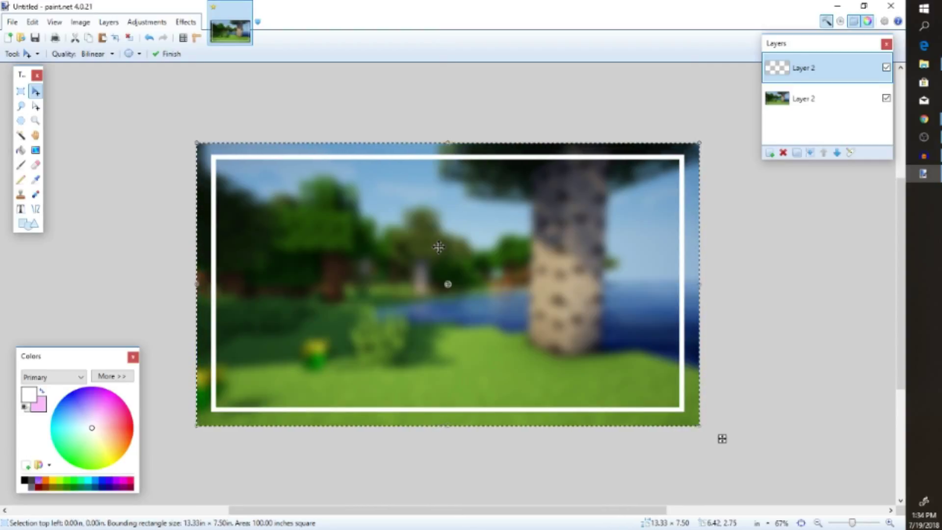
{"action": "key", "text": "ctrl+v"}
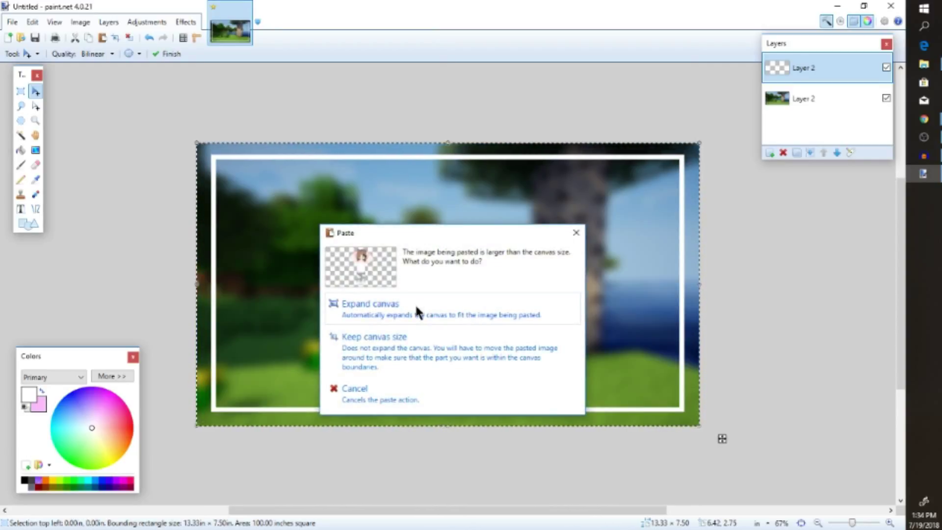
{"action": "left_click", "coordinate": [439, 353]}
{"action": "key", "text": "ctrl+v"}
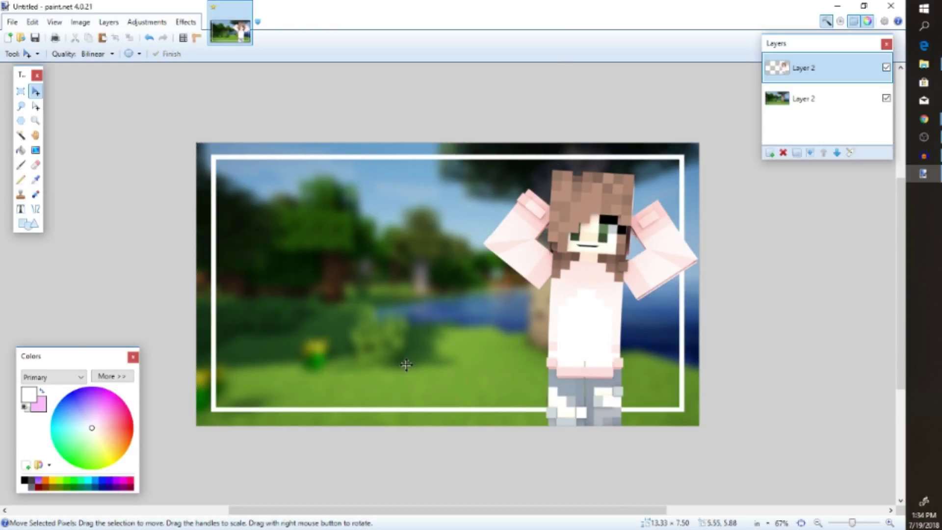
Step: Start a text in the upper-left part of the image, using the Segoe Print font at size 48
{"action": "left_click", "coordinate": [22, 211]}
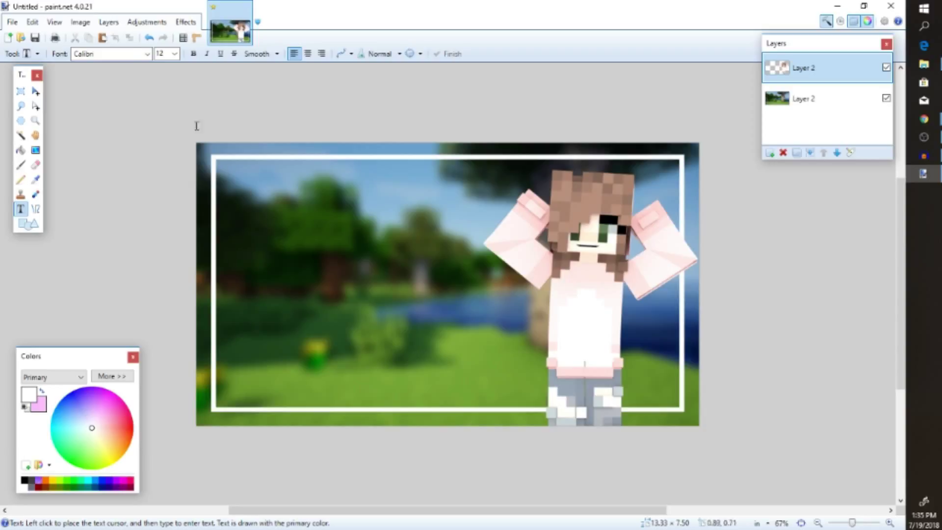
{"action": "left_click", "coordinate": [147, 54]}
{"action": "scroll", "coordinate": [146, 145], "scroll_direction": "down", "scroll_amount": 3}
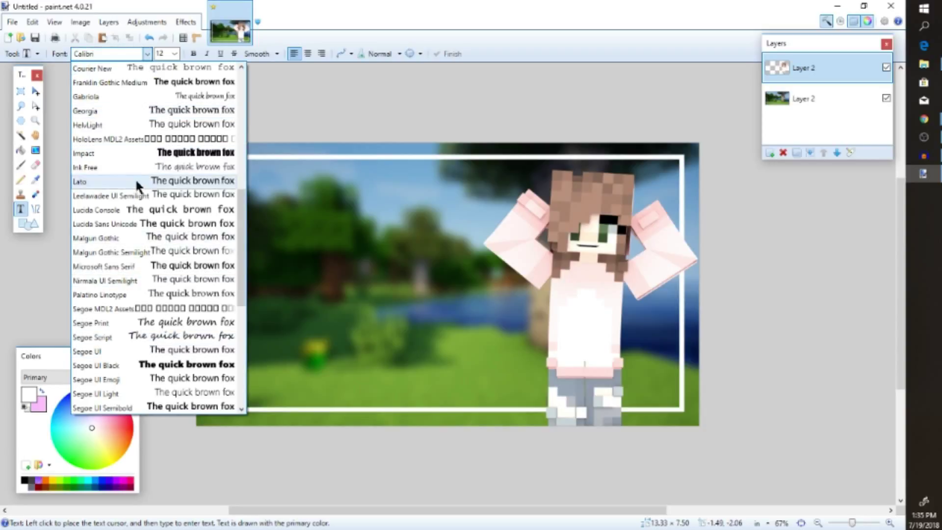
{"action": "left_click", "coordinate": [180, 322]}
{"action": "left_click", "coordinate": [262, 214]}
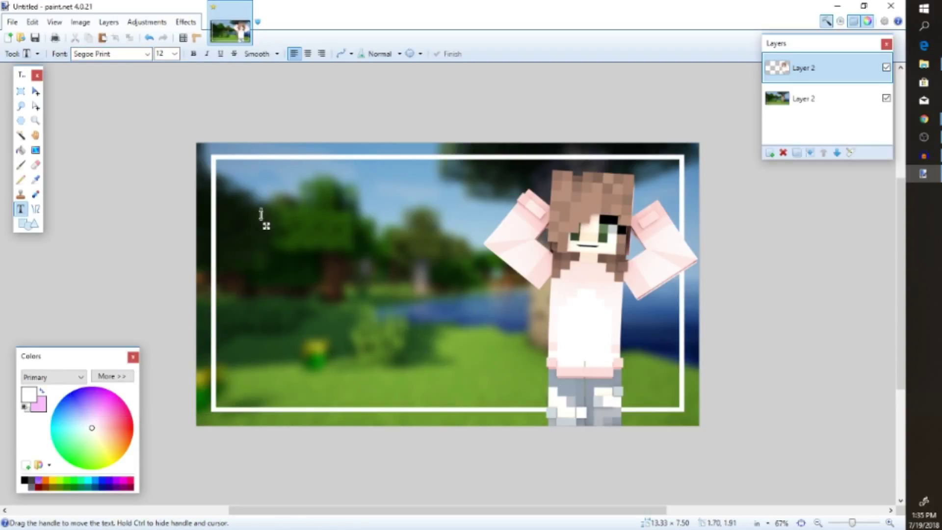
{"action": "type", "text": "How"}
{"action": "key", "text": "BackSpace"}
{"action": "key", "text": "BackSpace"}
{"action": "key", "text": "BackSpace"}
{"action": "left_click", "coordinate": [174, 53]}
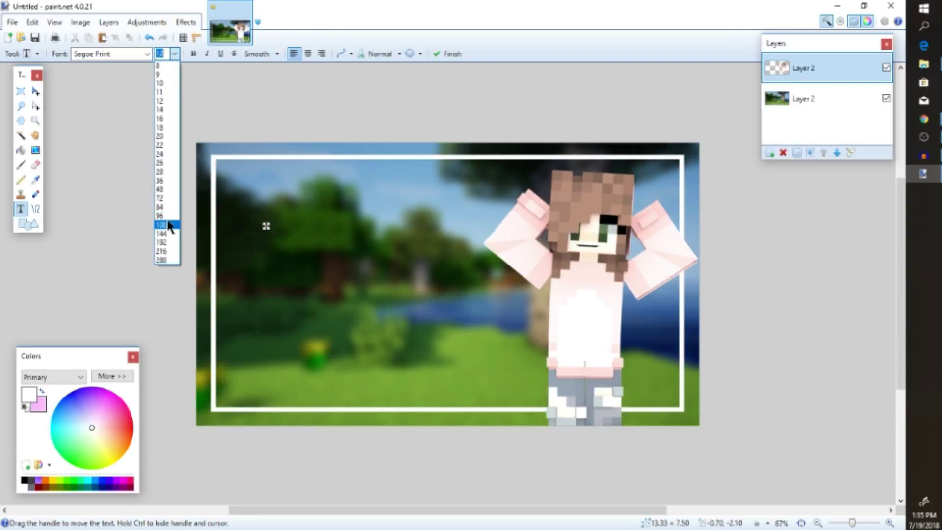
{"action": "left_click", "coordinate": [160, 190]}
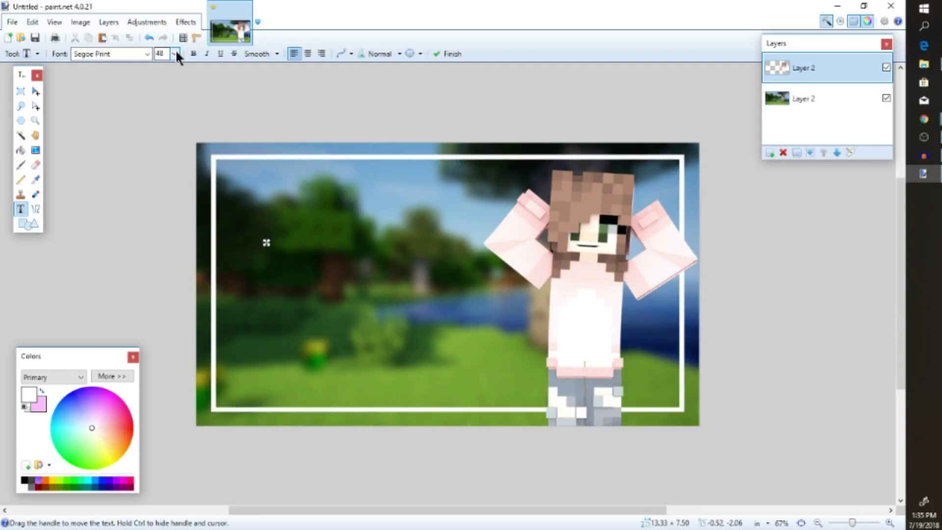
Step: Enter "How To Make A" and "Minecraft ThumbNail" on two lines and move the text down-left, clear of the character
{"action": "type", "text": "How"}
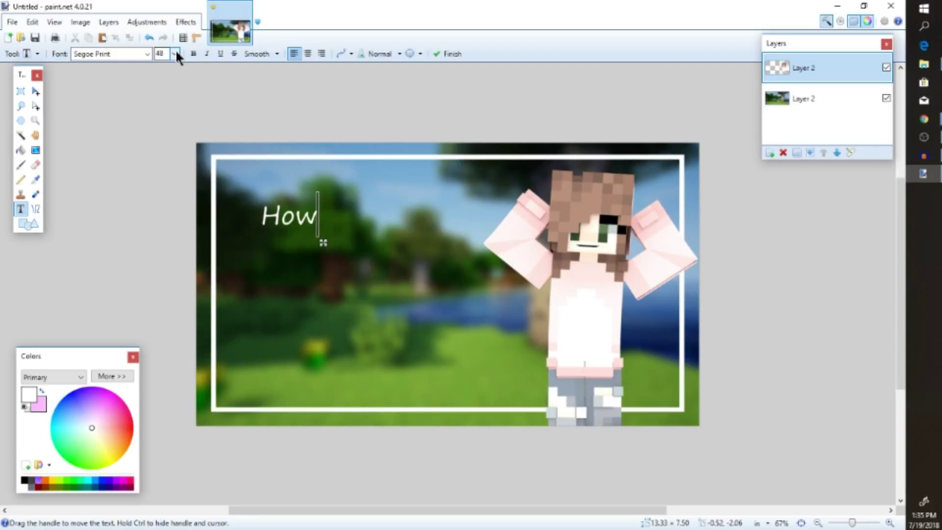
{"action": "type", "text": " To "}
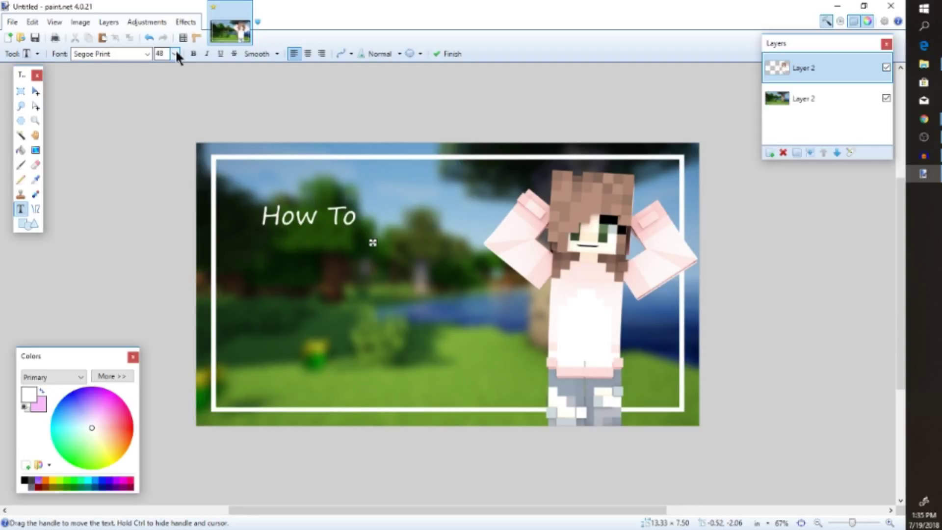
{"action": "type", "text": "Make "}
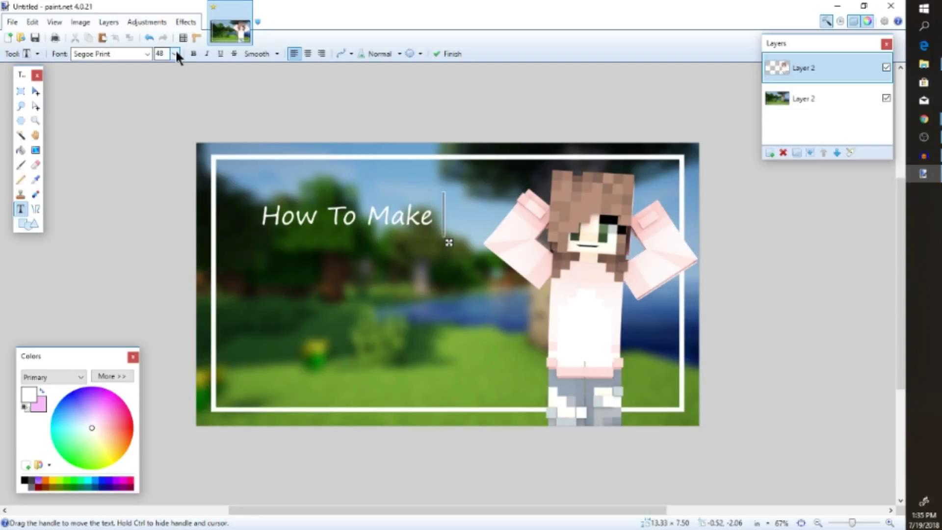
{"action": "type", "text": "A"}
{"action": "key", "text": "Return"}
{"action": "type", "text": "Minecraf"}
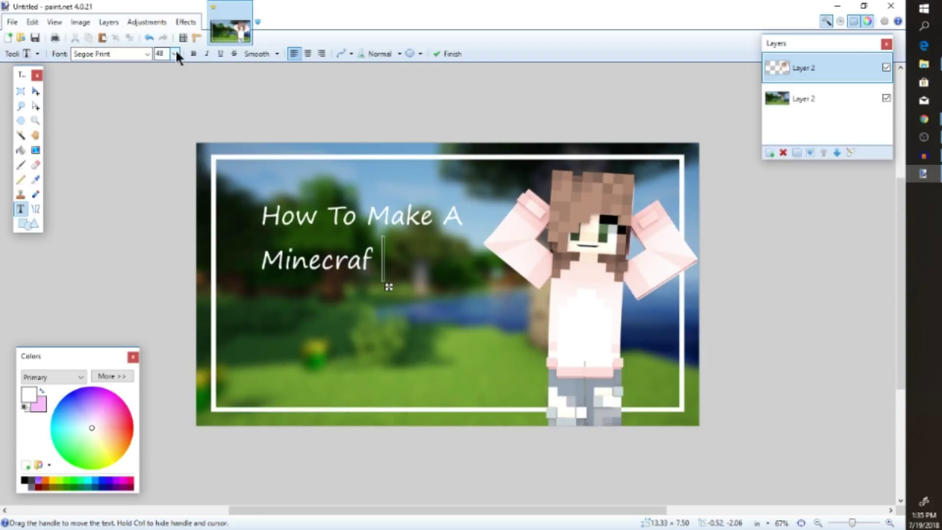
{"action": "type", "text": "t Thu"}
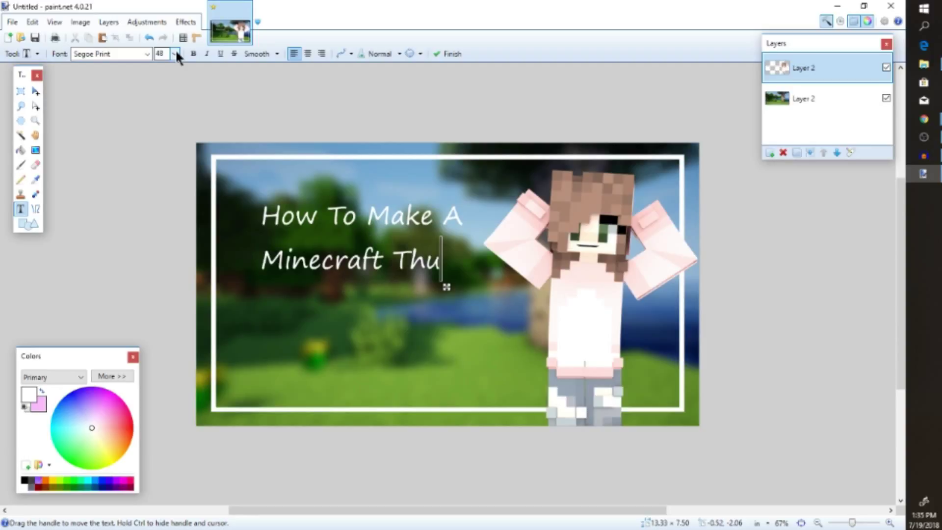
{"action": "type", "text": "mbNa"}
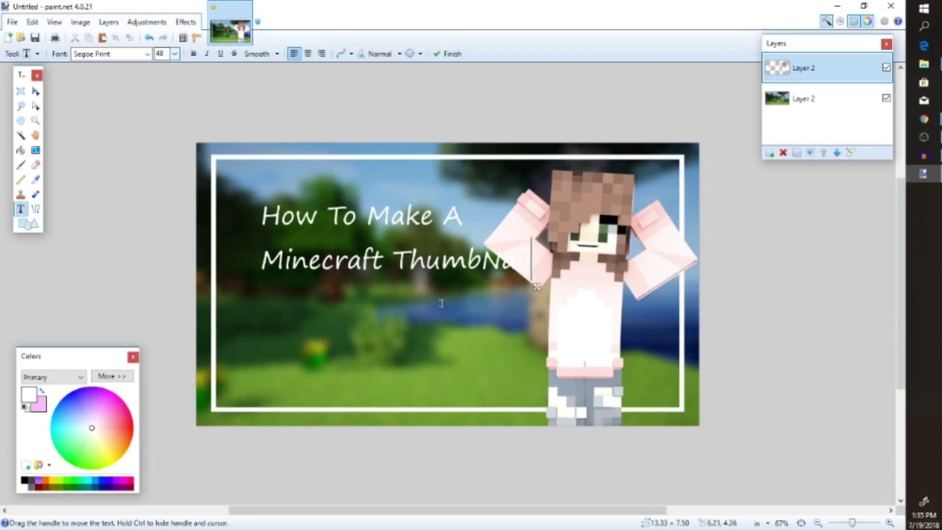
{"action": "type", "text": "il"}
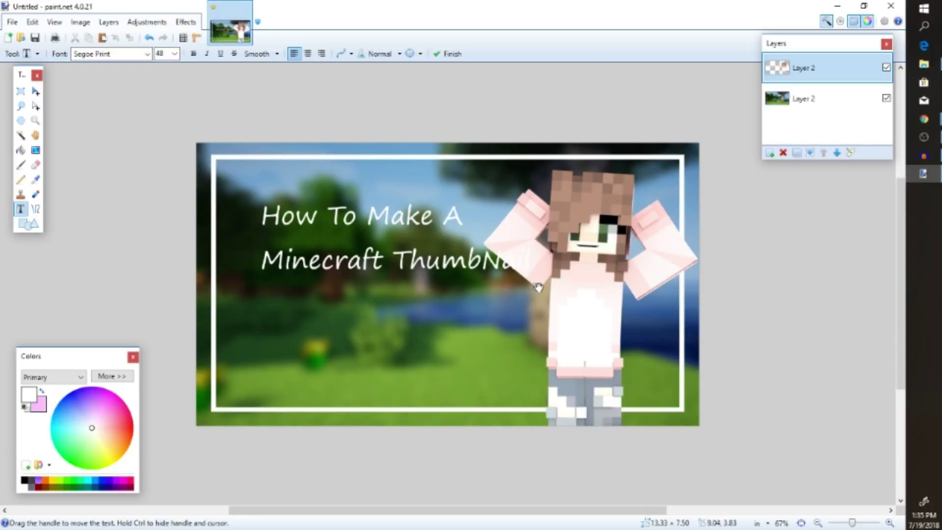
{"action": "left_click_drag", "start_coordinate": [536, 290], "coordinate": [511, 328]}
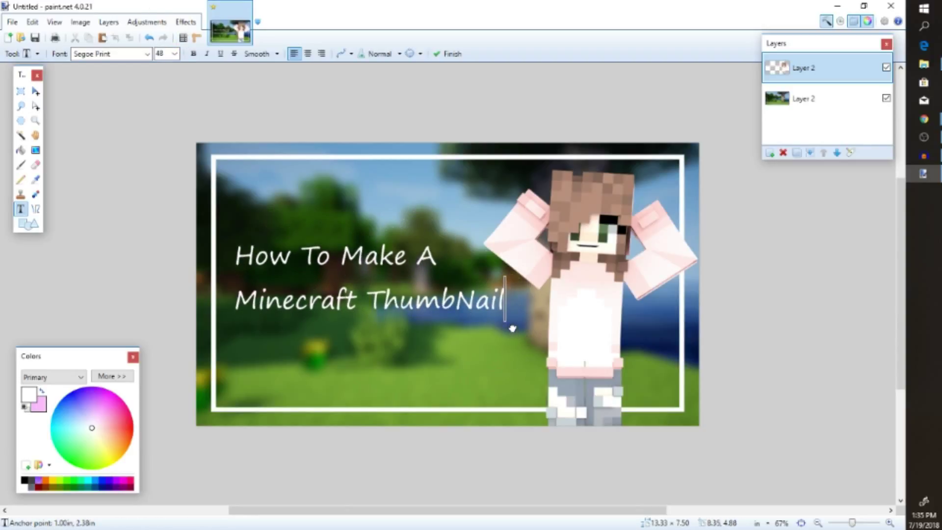
Step: Change the title text's font to Segoe Script and its color to light purple
{"action": "left_click", "coordinate": [147, 54]}
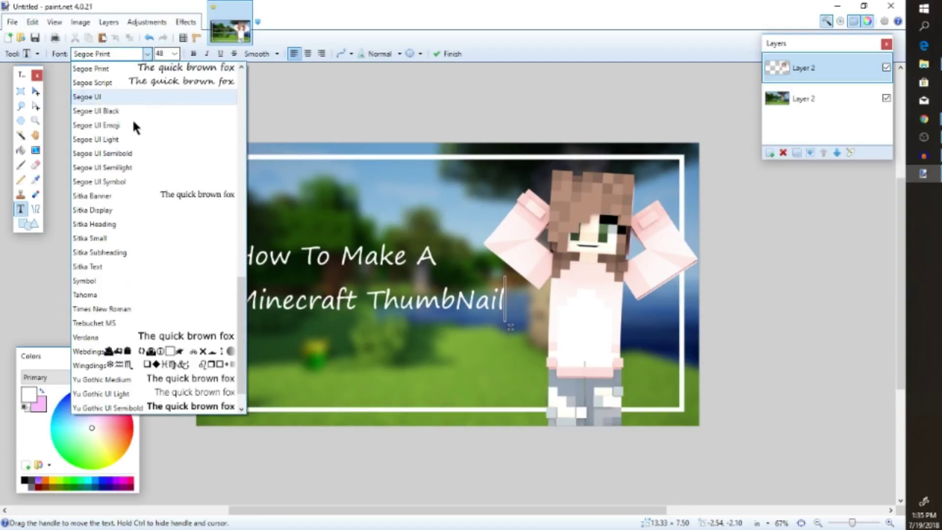
{"action": "left_click", "coordinate": [194, 69]}
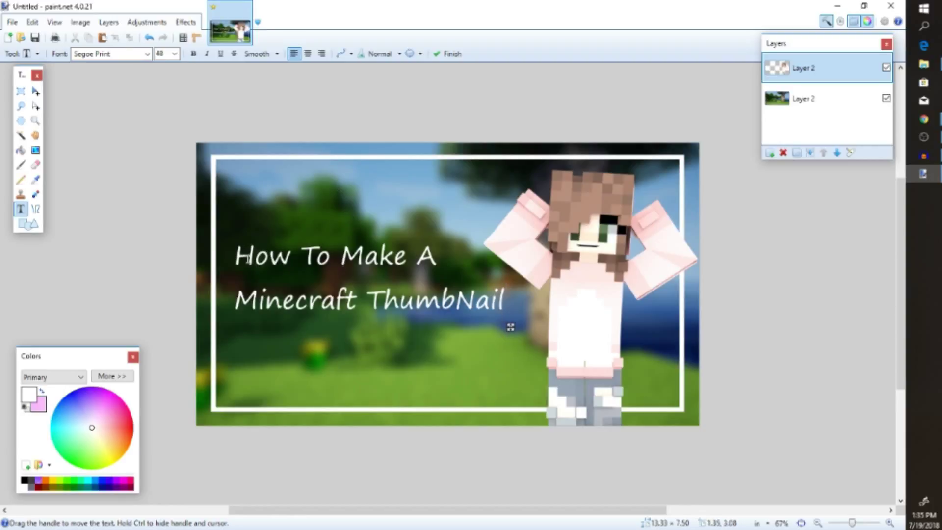
{"action": "left_click", "coordinate": [249, 257]}
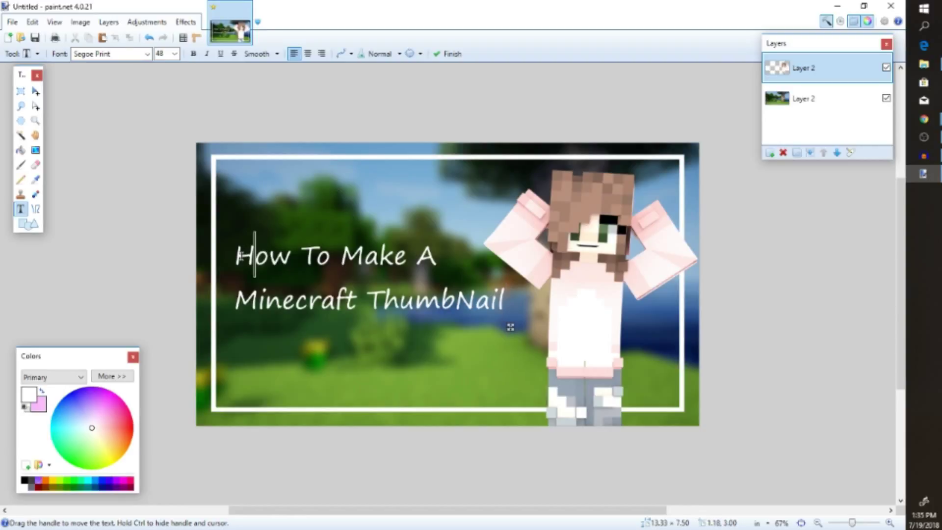
{"action": "left_click", "coordinate": [143, 56]}
{"action": "left_click", "coordinate": [204, 81]}
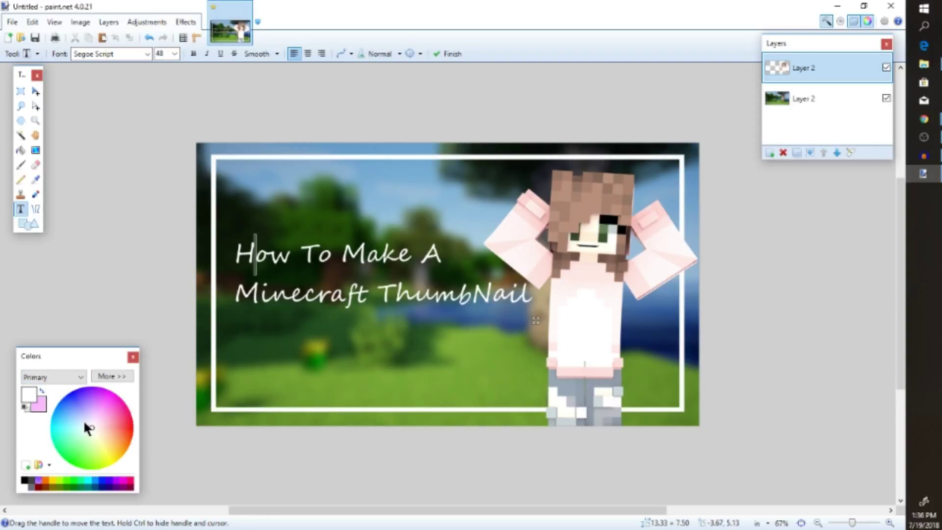
{"action": "left_click_drag", "start_coordinate": [81, 429], "coordinate": [95, 412]}
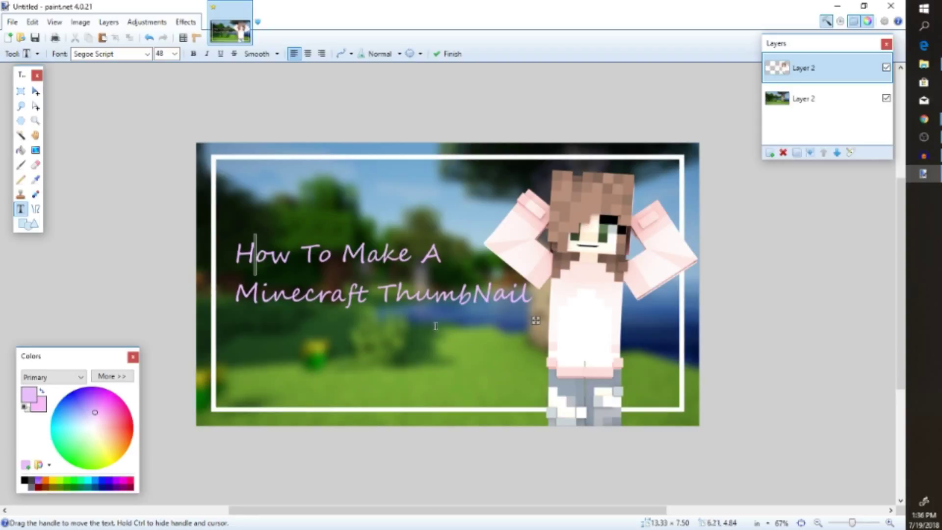
Step: Try title text sizes of 72 and 36, return to size 48, and nudge the text slightly left and down
{"action": "left_click", "coordinate": [174, 53]}
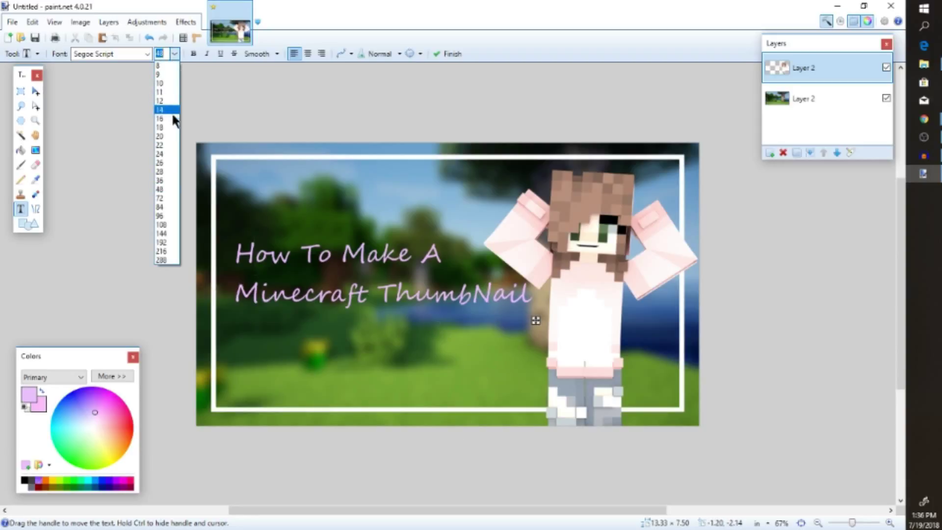
{"action": "left_click", "coordinate": [163, 199]}
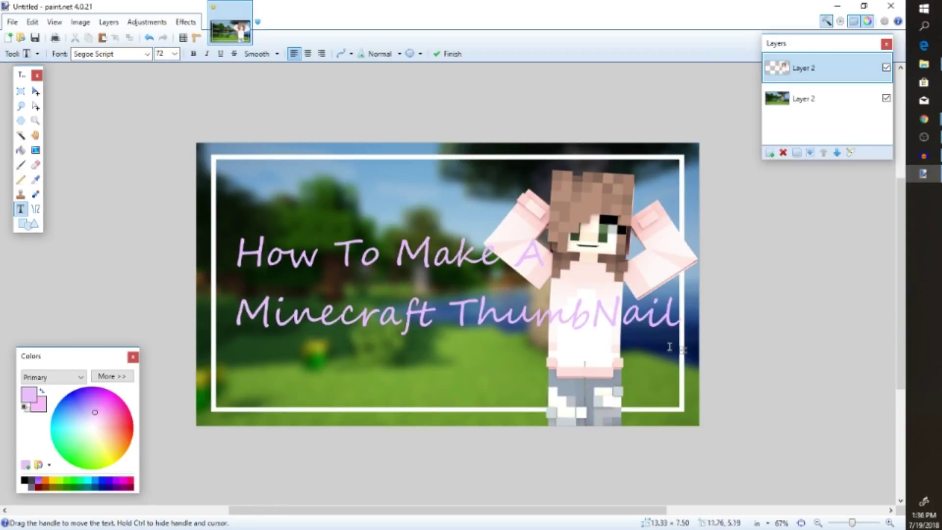
{"action": "left_click_drag", "start_coordinate": [683, 351], "coordinate": [678, 349]}
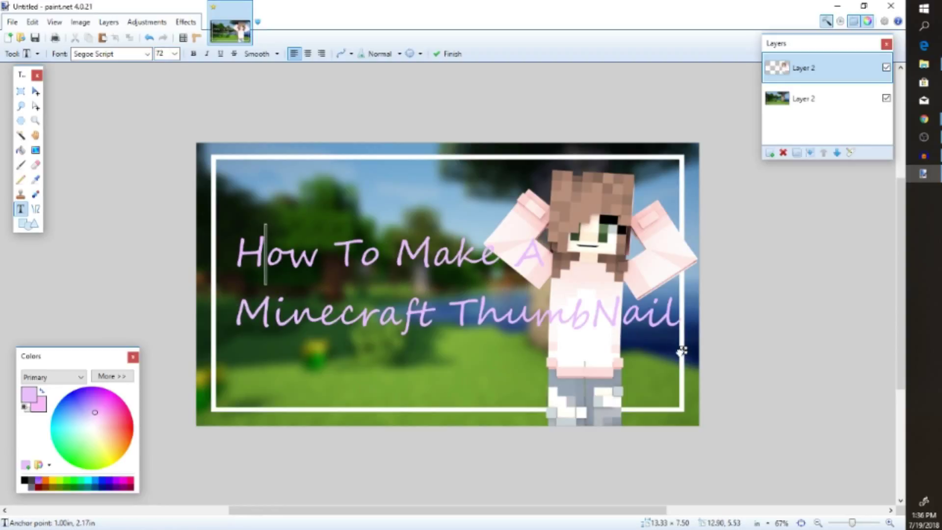
{"action": "left_click", "coordinate": [174, 54]}
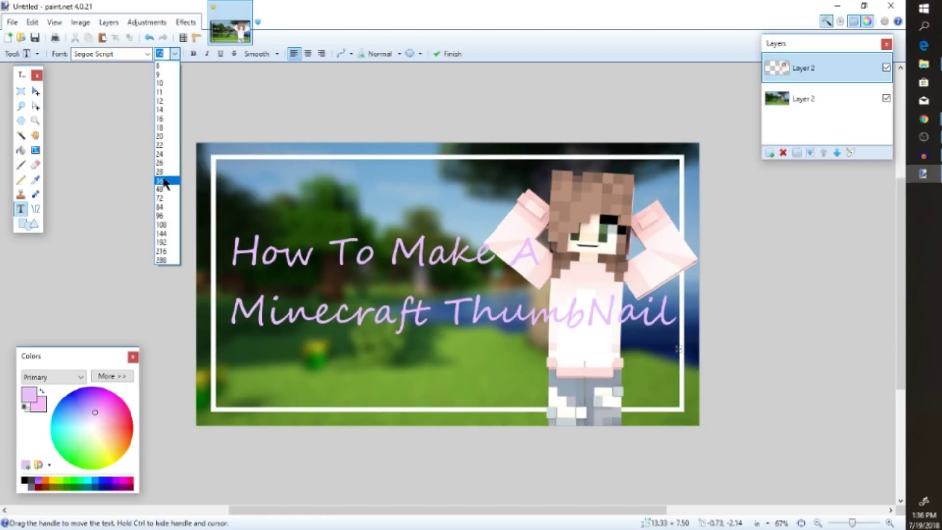
{"action": "left_click", "coordinate": [162, 180]}
{"action": "left_click", "coordinate": [174, 54]}
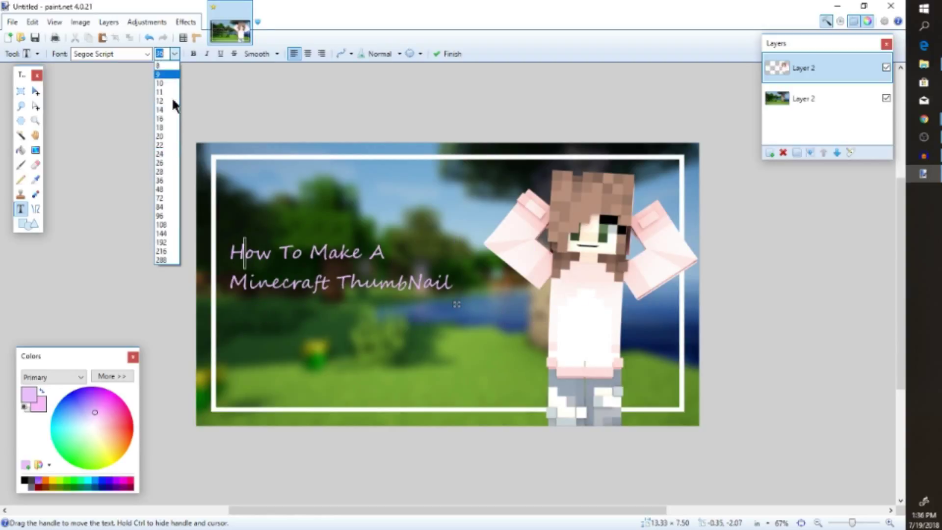
{"action": "left_click", "coordinate": [169, 198]}
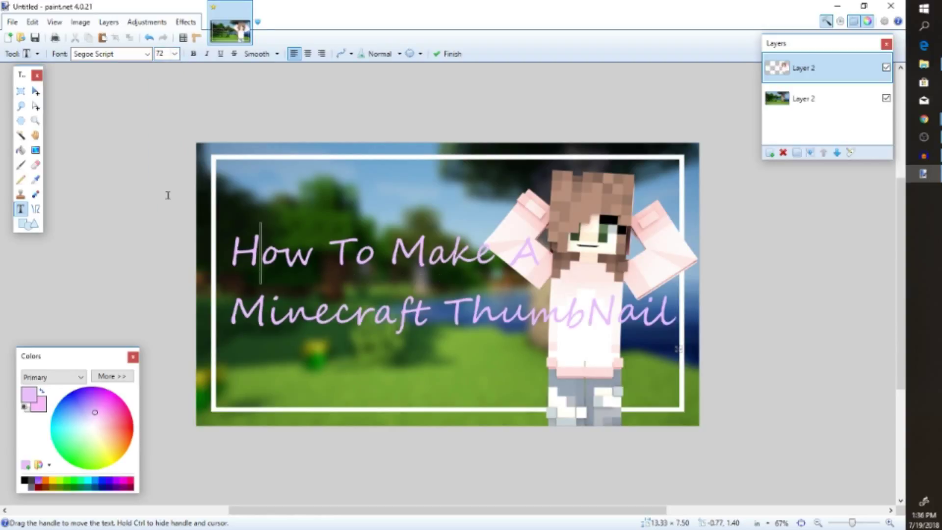
{"action": "left_click", "coordinate": [174, 54]}
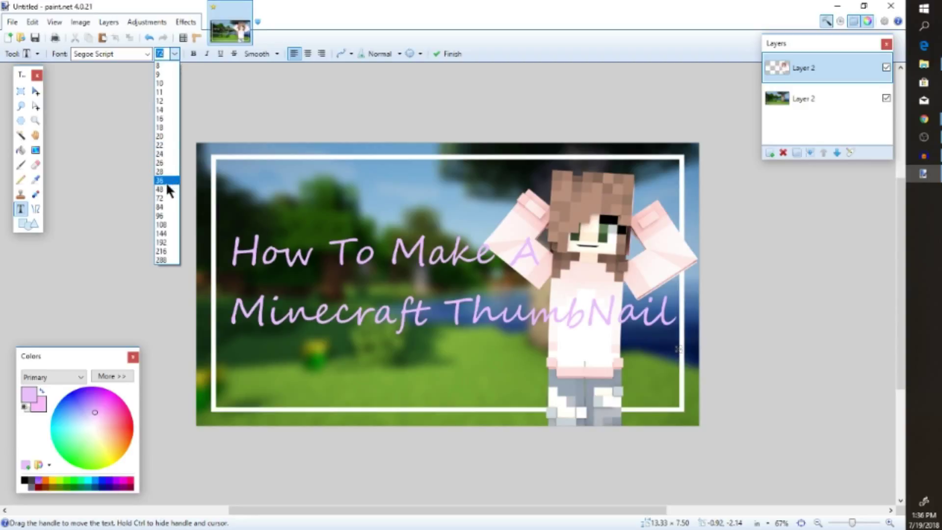
{"action": "left_click", "coordinate": [167, 189]}
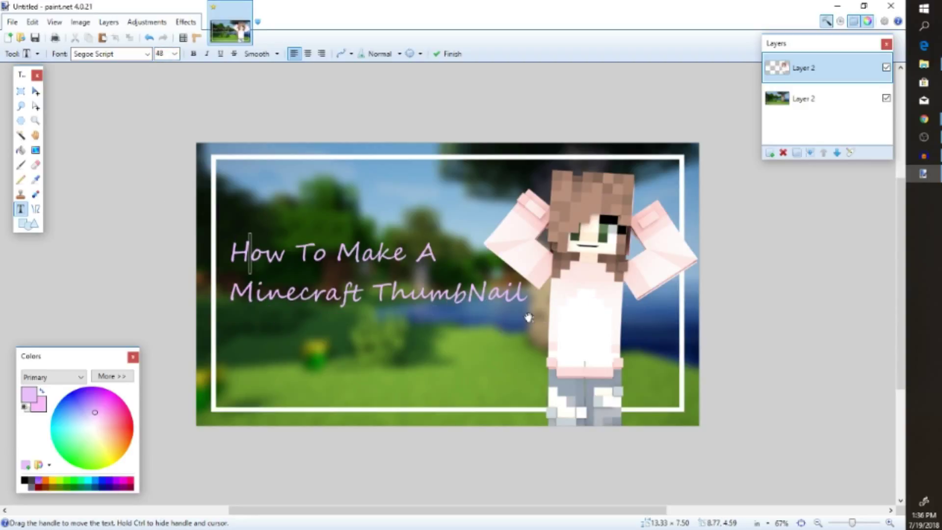
{"action": "left_click_drag", "start_coordinate": [531, 321], "coordinate": [530, 330]}
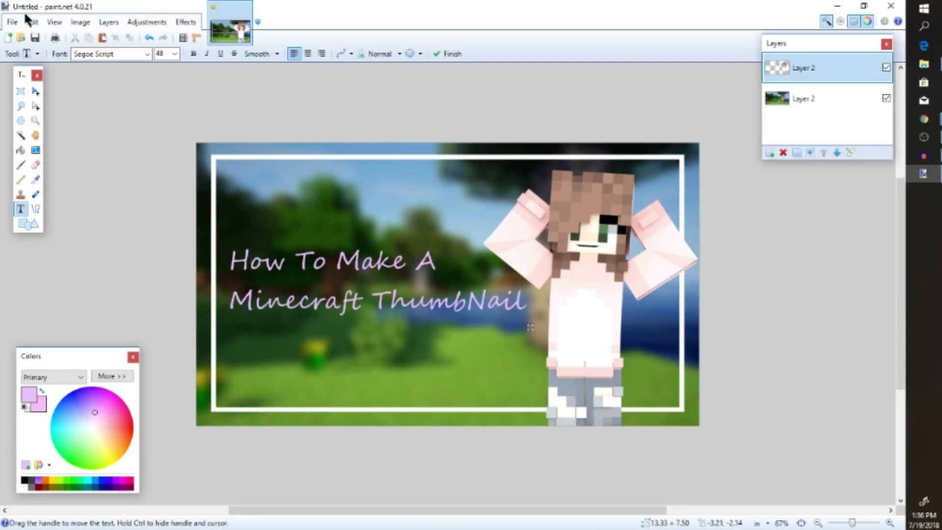
Step: Start saving the image to the GFXs folder on the Desktop, with PNG as the file type
{"action": "left_click", "coordinate": [14, 22]}
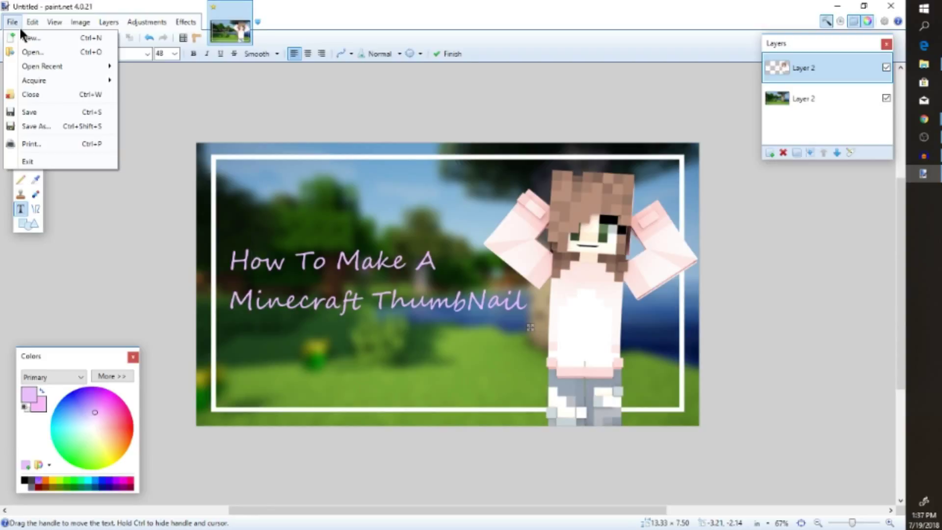
{"action": "left_click", "coordinate": [31, 112]}
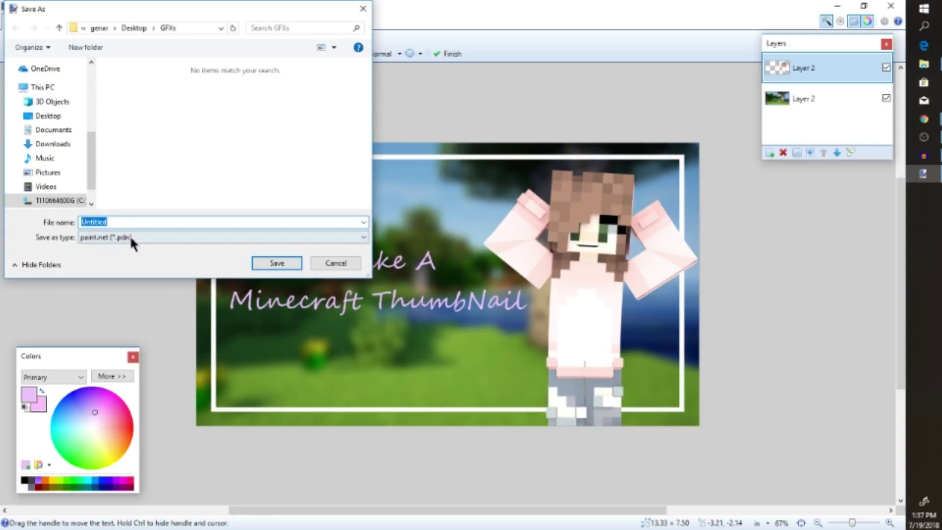
{"action": "scroll", "coordinate": [65, 138], "scroll_direction": "up", "scroll_amount": 3}
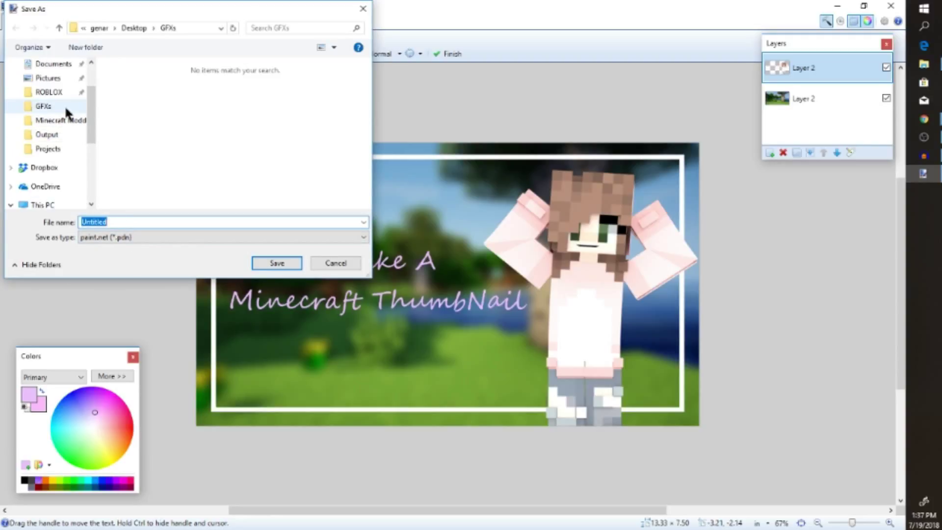
{"action": "left_click", "coordinate": [64, 106]}
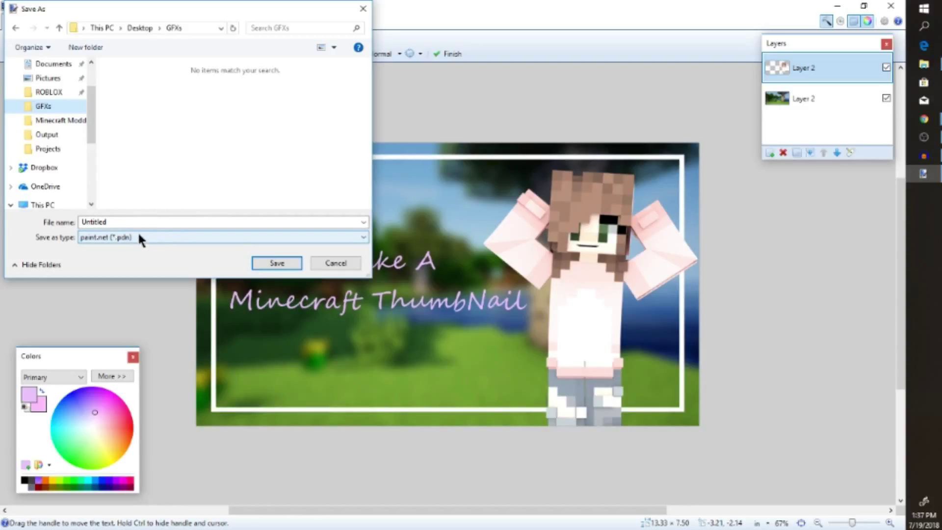
{"action": "left_click", "coordinate": [116, 240]}
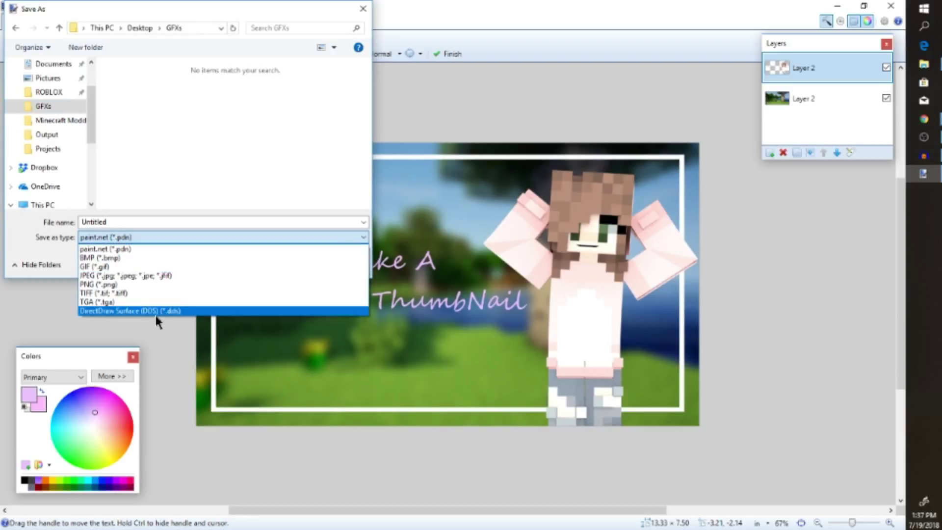
{"action": "left_click", "coordinate": [115, 287]}
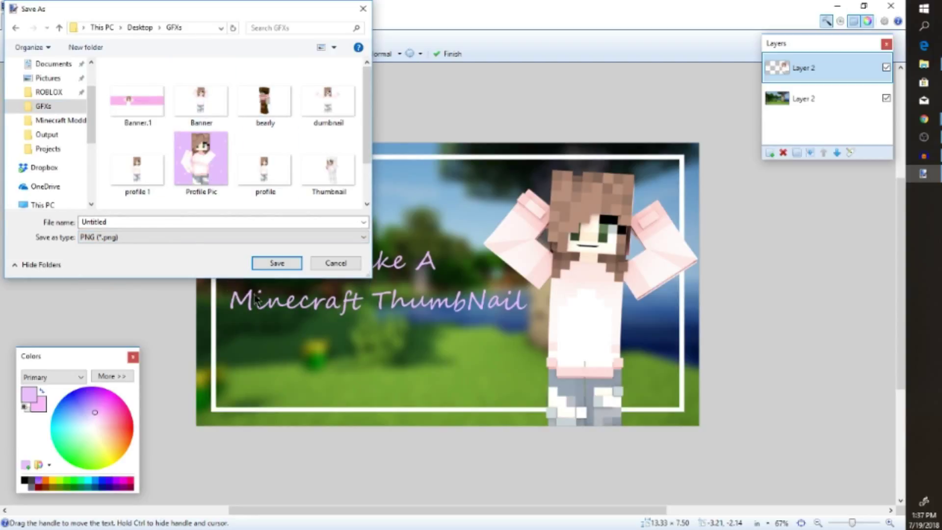
Step: Name the file ThumbNailForVideo and save it at 32-bit depth, flattening the layers
{"action": "left_click", "coordinate": [282, 222]}
{"action": "key", "text": "BackSpace"}
{"action": "type", "text": "ThumbNai"}
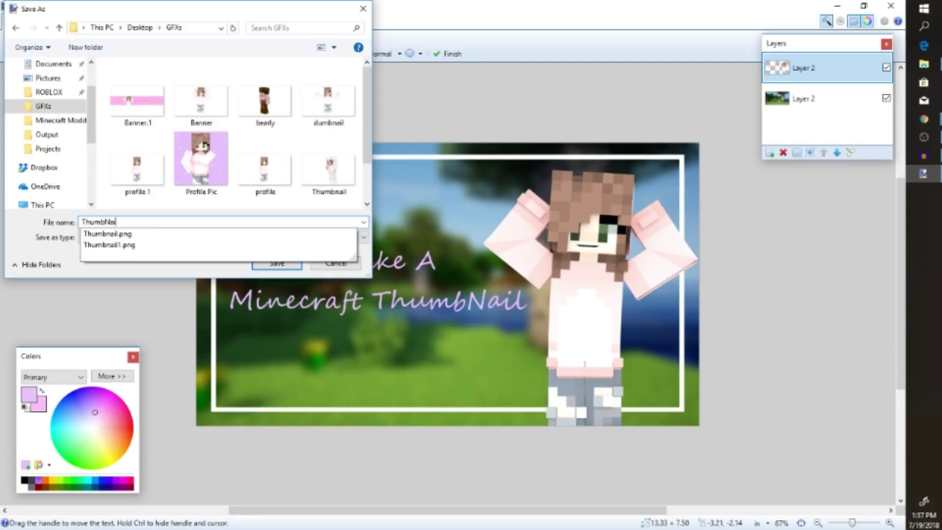
{"action": "type", "text": "lForVideo"}
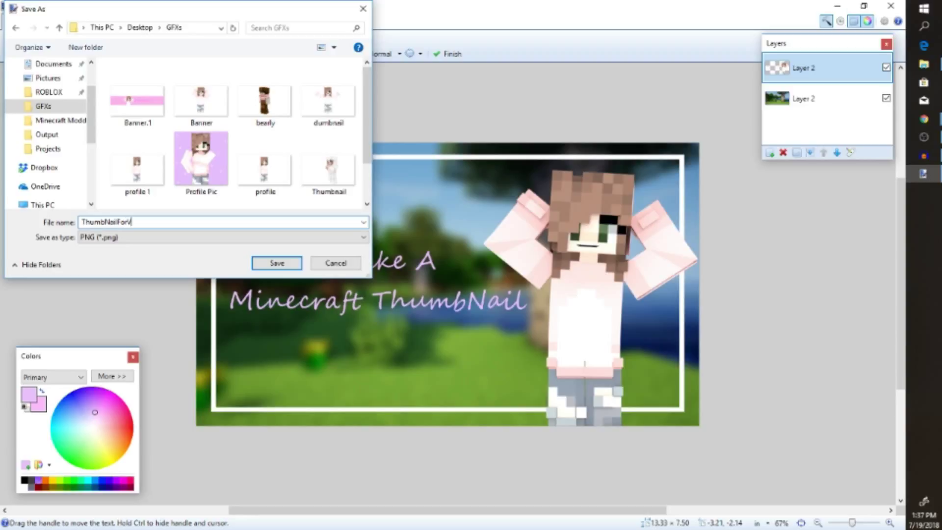
{"action": "left_click", "coordinate": [277, 263]}
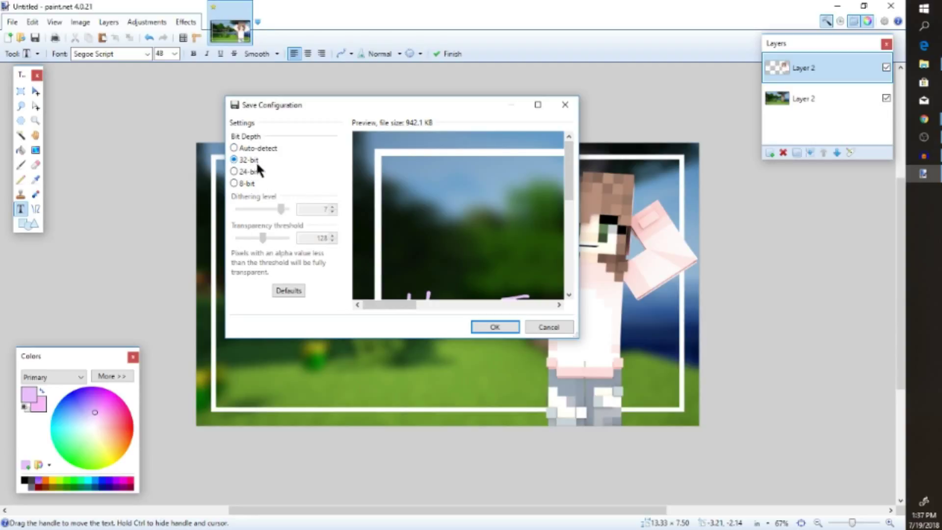
{"action": "left_click", "coordinate": [488, 326]}
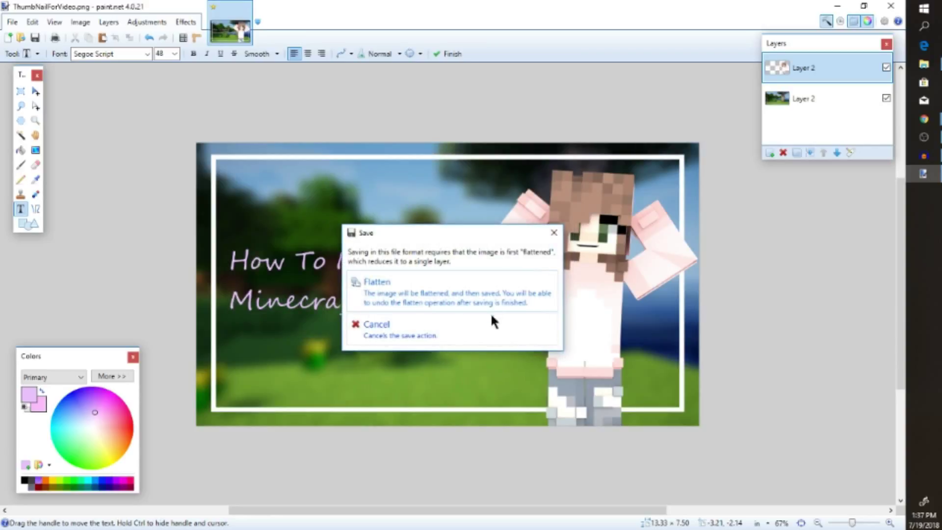
{"action": "left_click", "coordinate": [482, 295]}
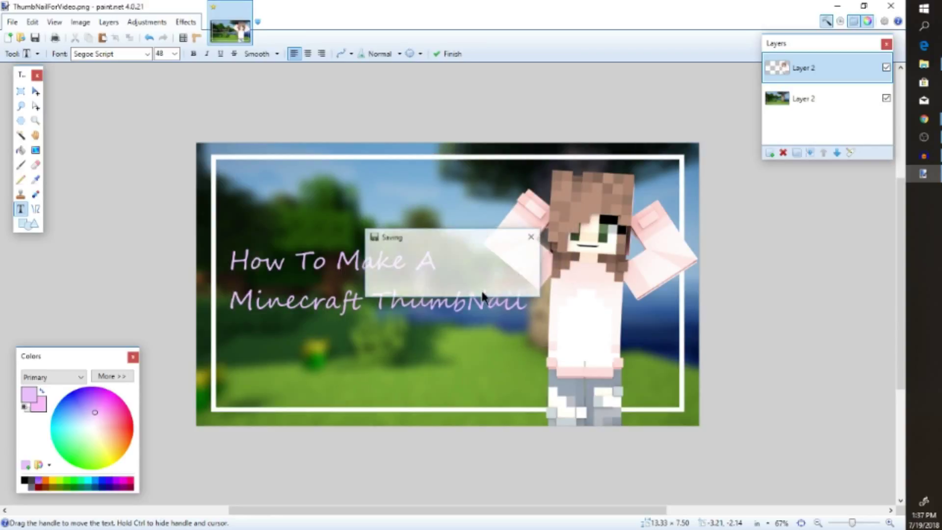